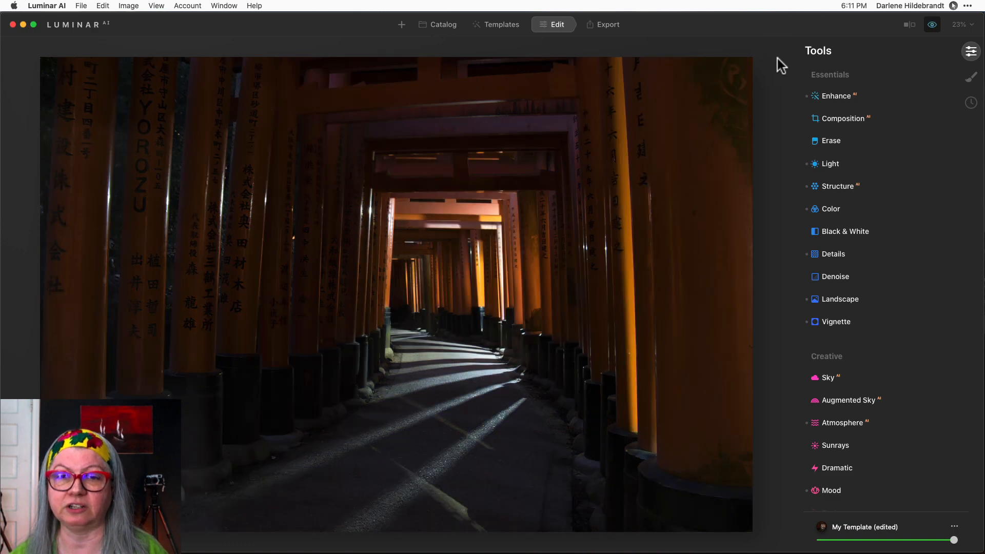
Step: Switch the preview back to the edited photo and add a Texture layer in Local Masking
key(backslash)
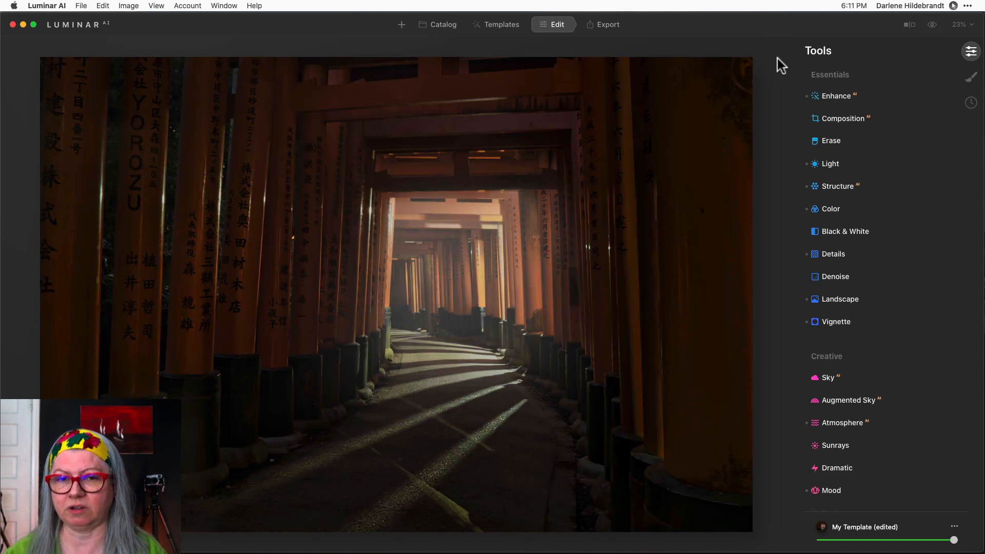
click(777, 59)
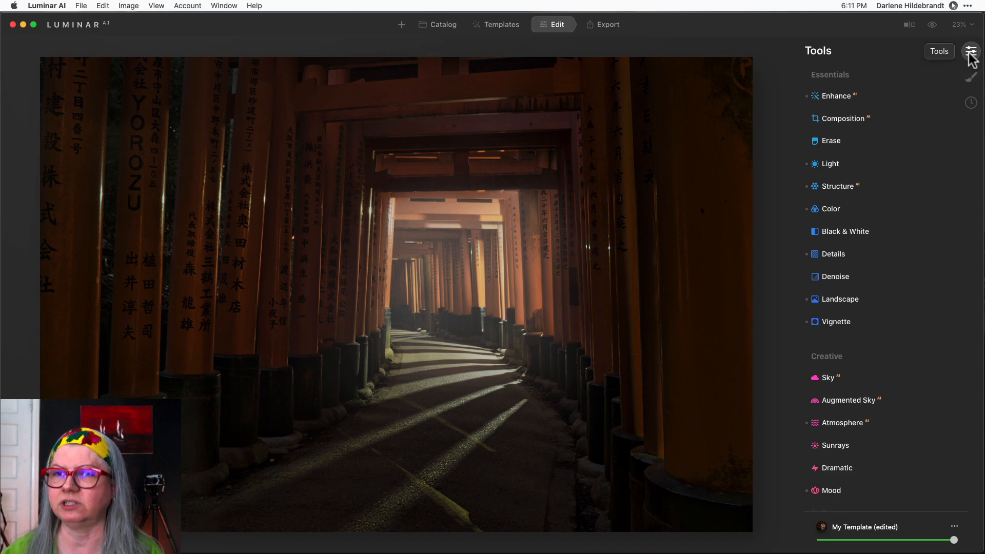
click(972, 84)
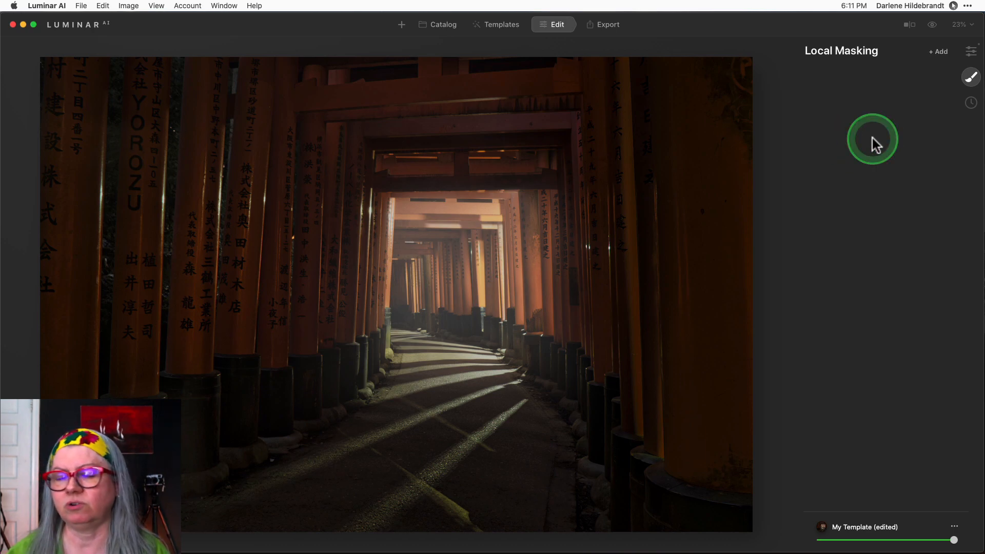
click(939, 51)
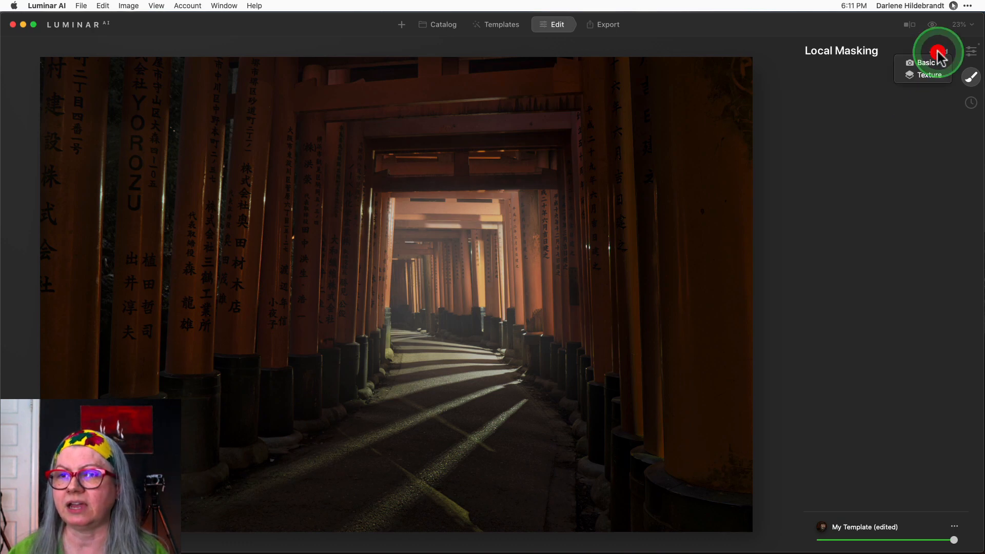
click(925, 76)
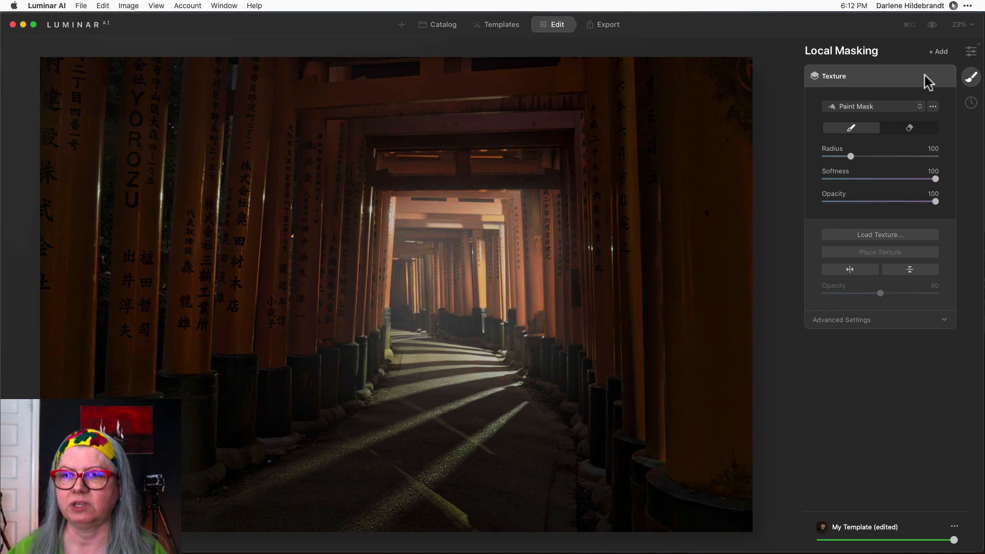
Step: Open the file chooser for loading a texture and widen its file column to fit the full file names
click(920, 78)
click(871, 237)
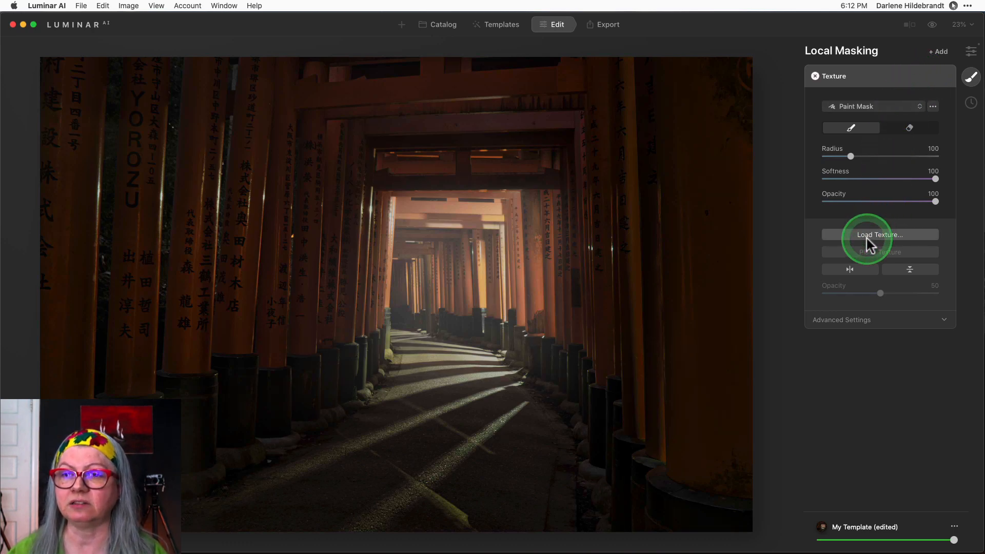
mouse_move(876, 235)
mouse_down()
mouse_move(780, 246)
mouse_move(859, 237)
mouse_up()
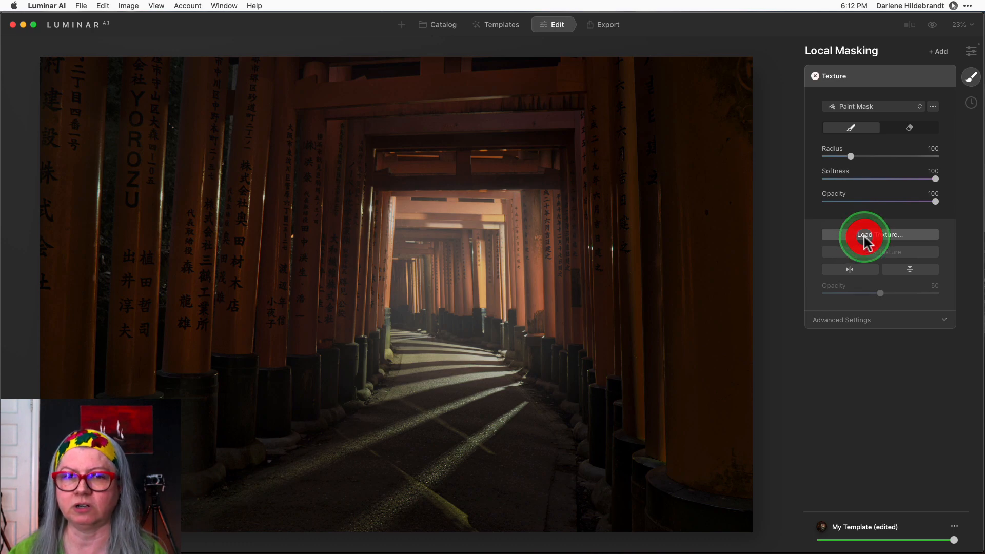
click(865, 237)
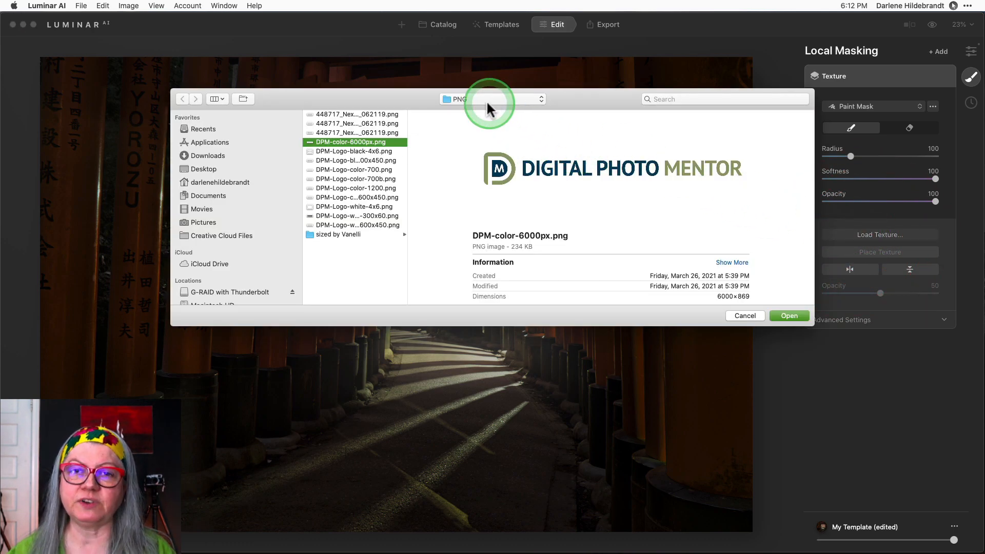
drag(406, 141, 440, 141)
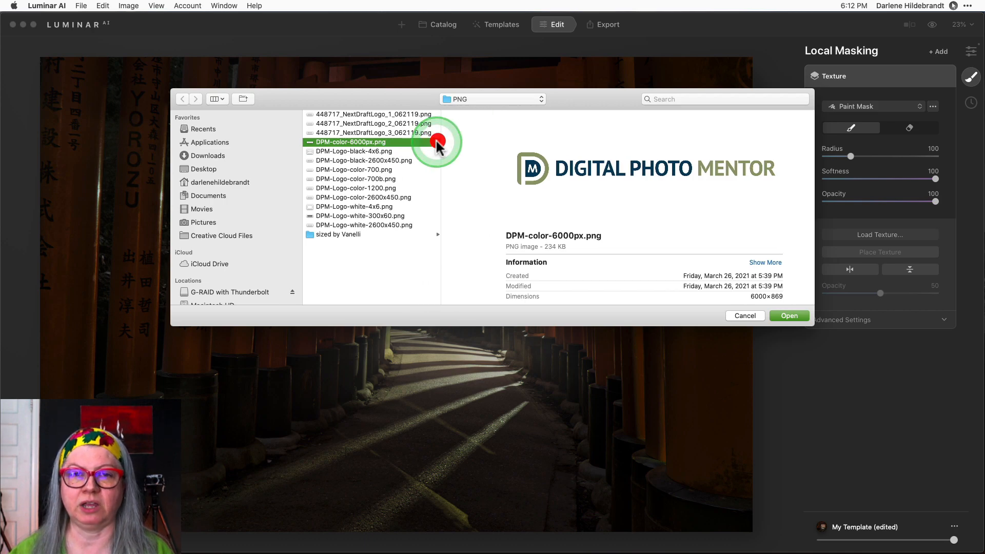
Step: Preview DPM-Logo-white-2600x450.png in the PNG folder and load it as the texture
click(486, 97)
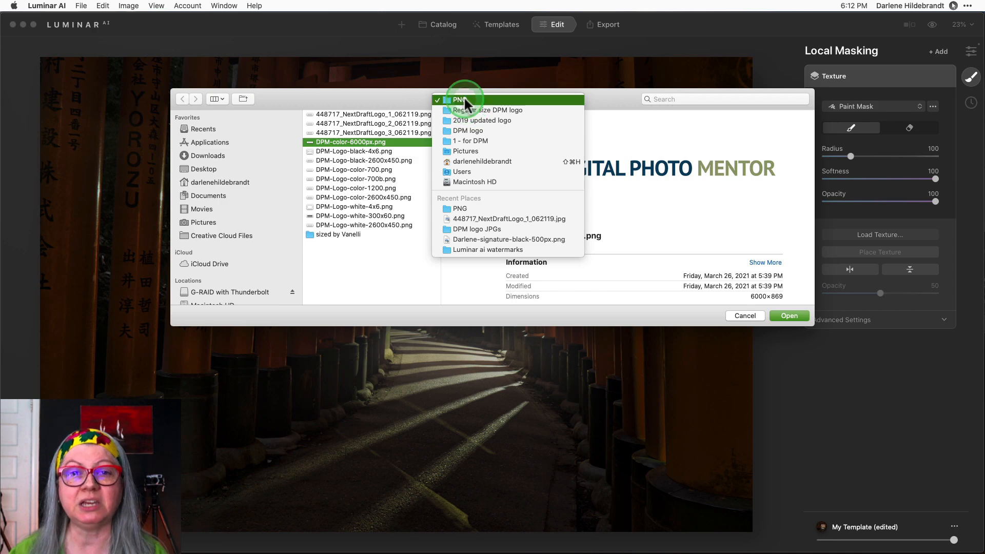
click(463, 97)
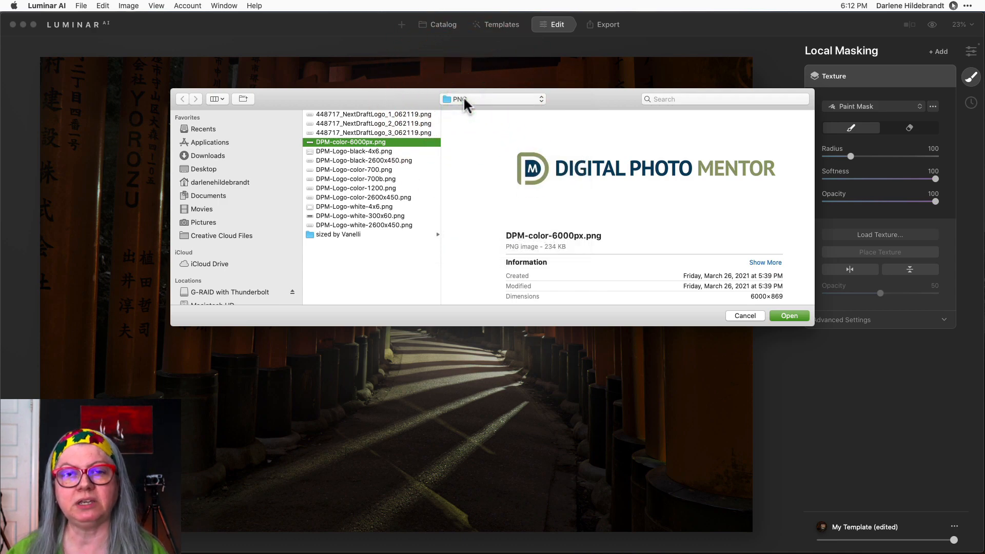
click(379, 143)
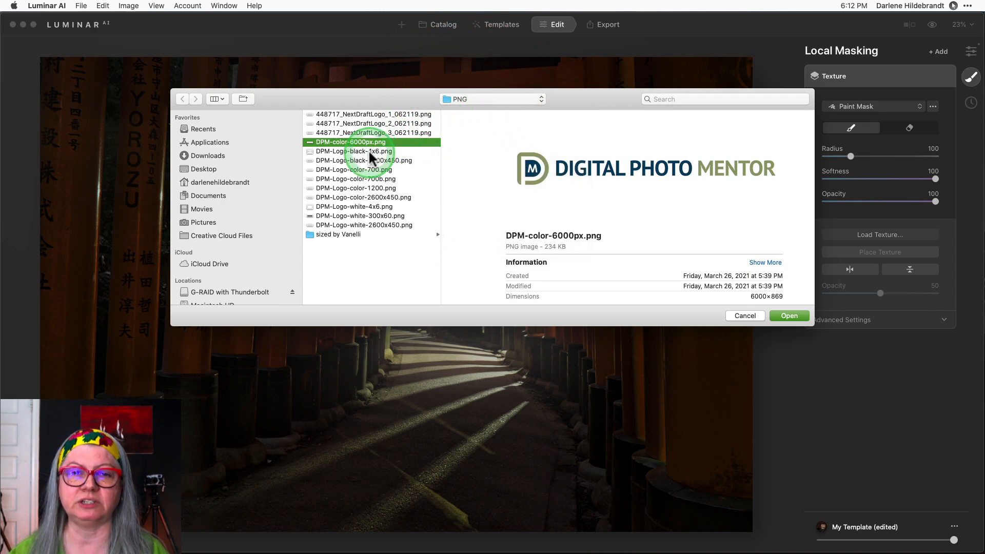
click(370, 151)
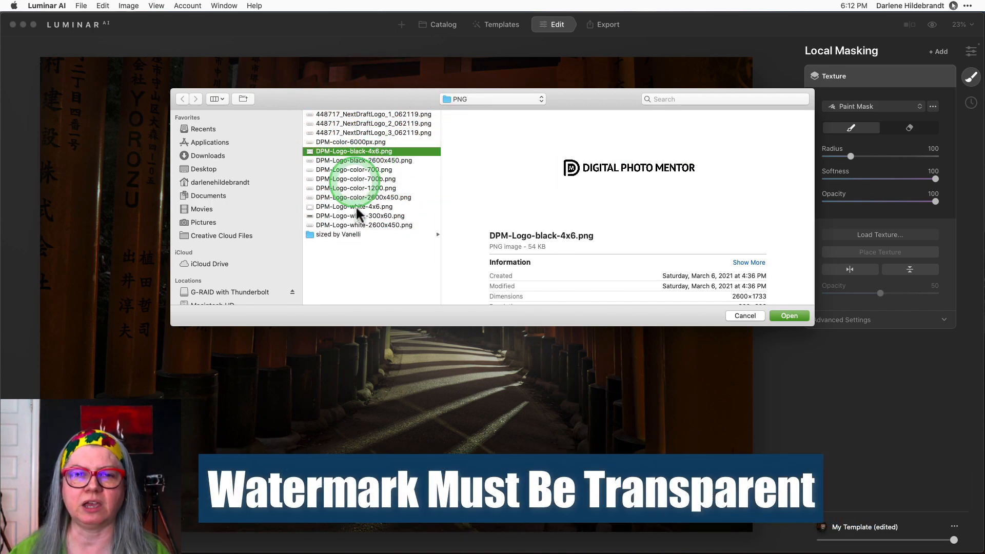
click(353, 225)
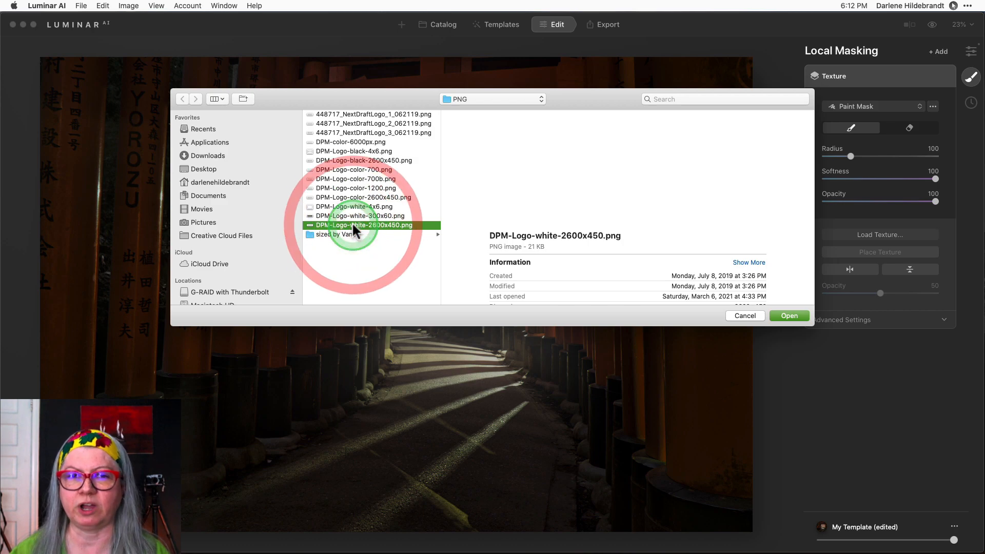
key(space)
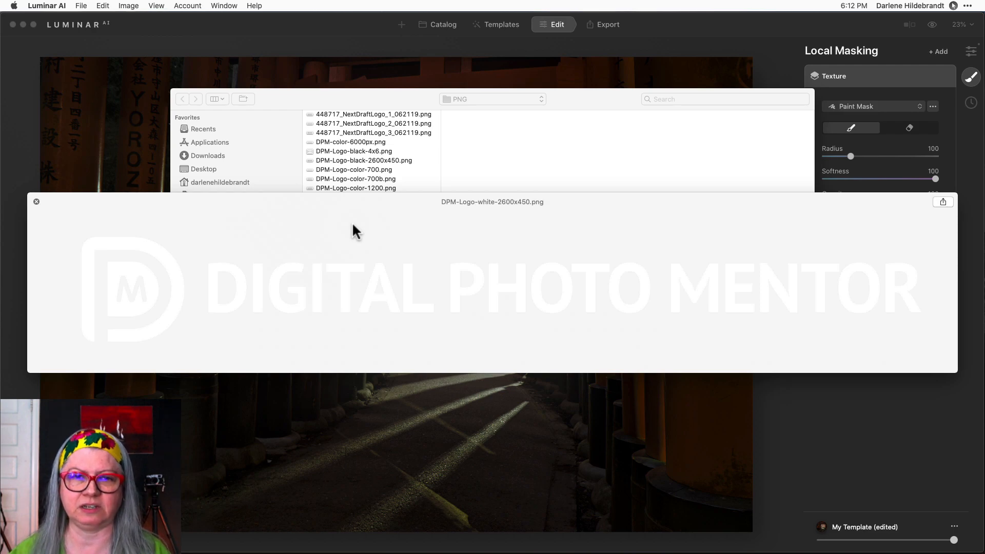
key(space)
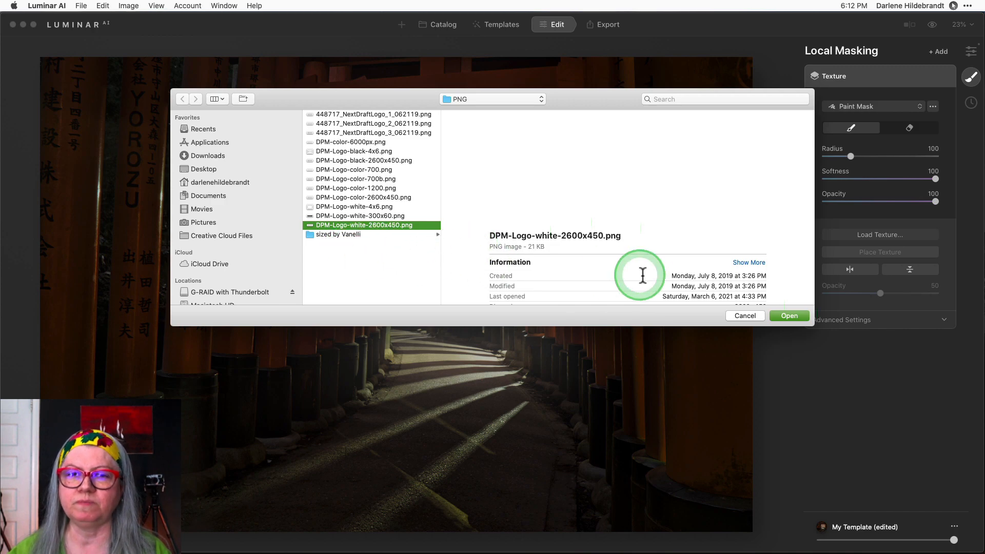
click(786, 315)
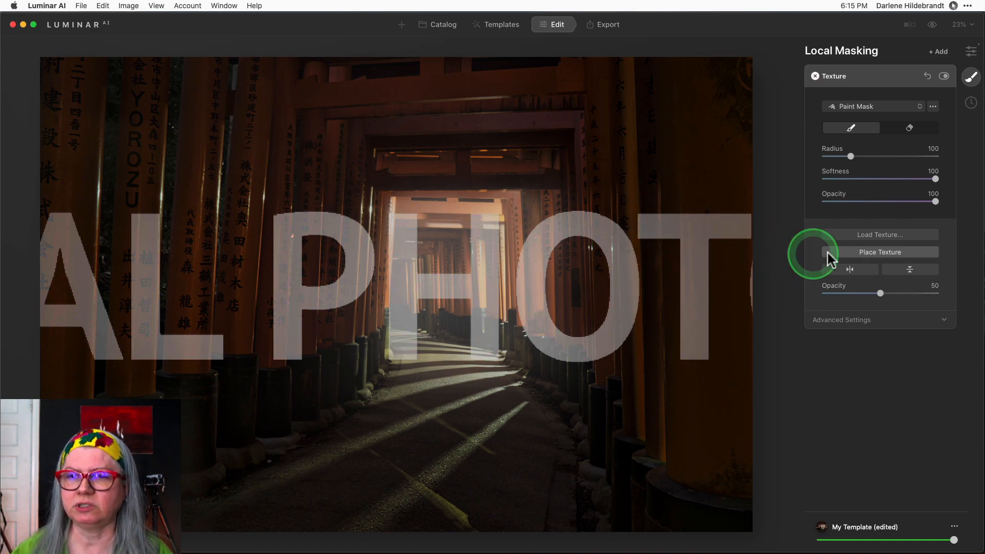
Step: Activate Place Texture and move the oversized logo sideways until its starting edge and corner handle lie within reach
click(857, 254)
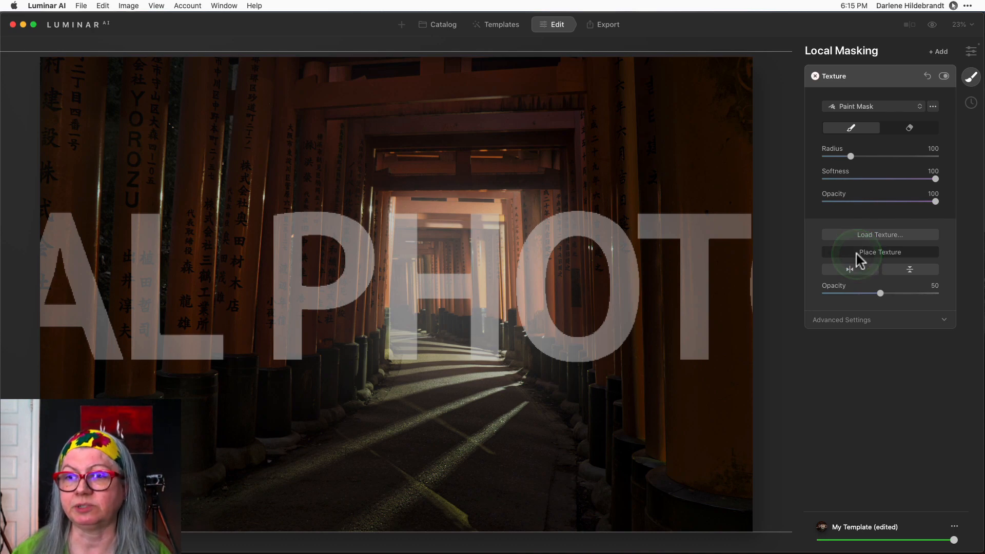
click(857, 254)
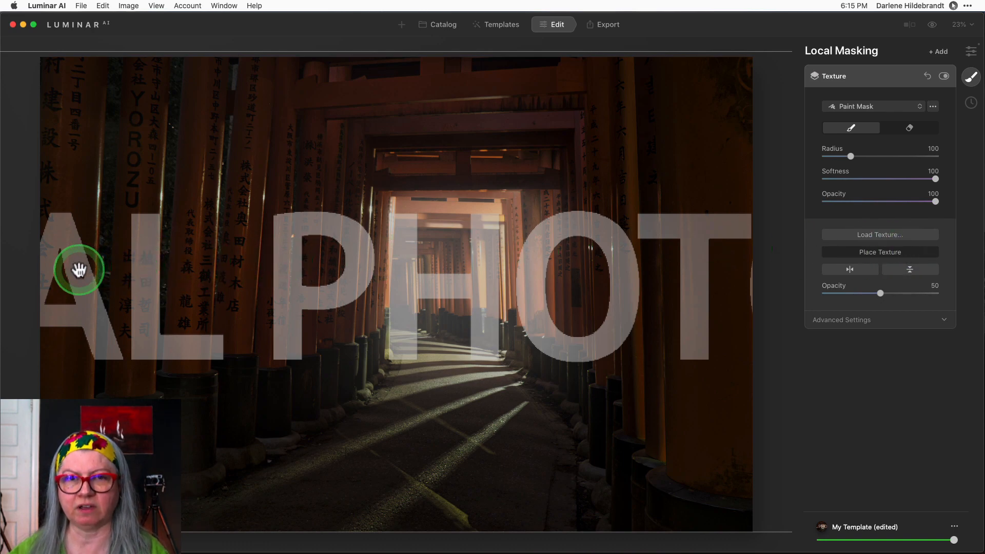
drag(79, 270, 233, 272)
drag(354, 274, 619, 287)
drag(279, 283, 561, 275)
drag(287, 280, 339, 287)
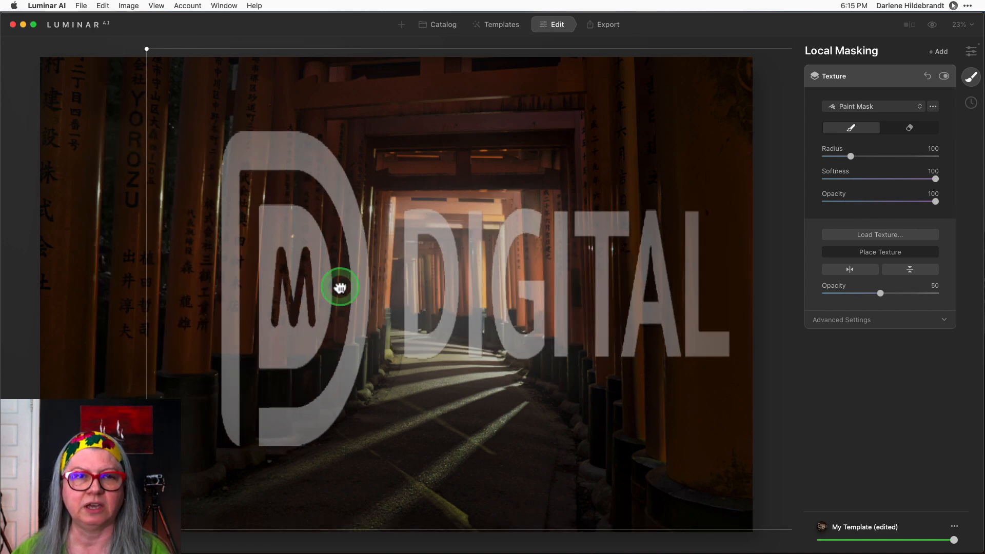
click(282, 217)
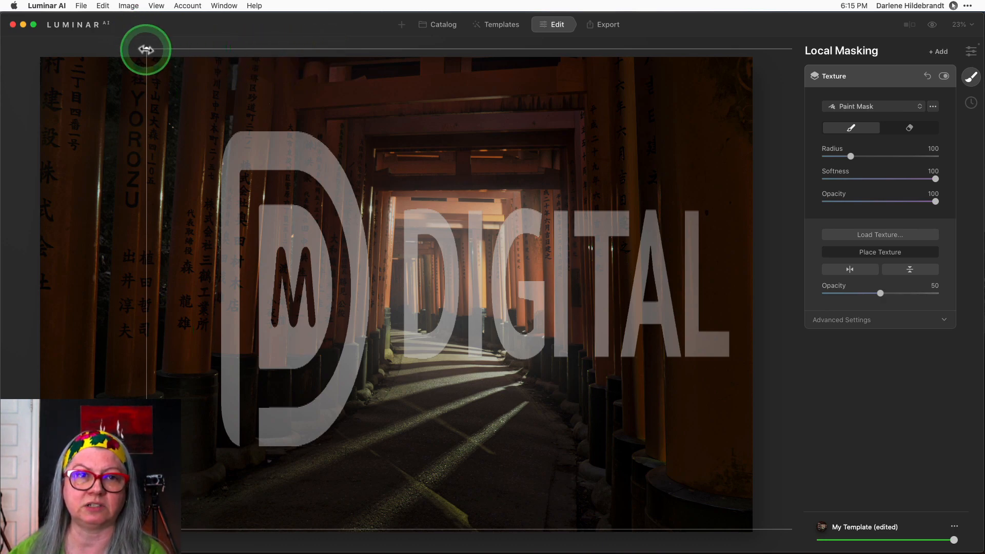
Step: Scale the logo down until the whole wordmark fits on the photo, over the lower part of the path
drag(146, 49, 552, 326)
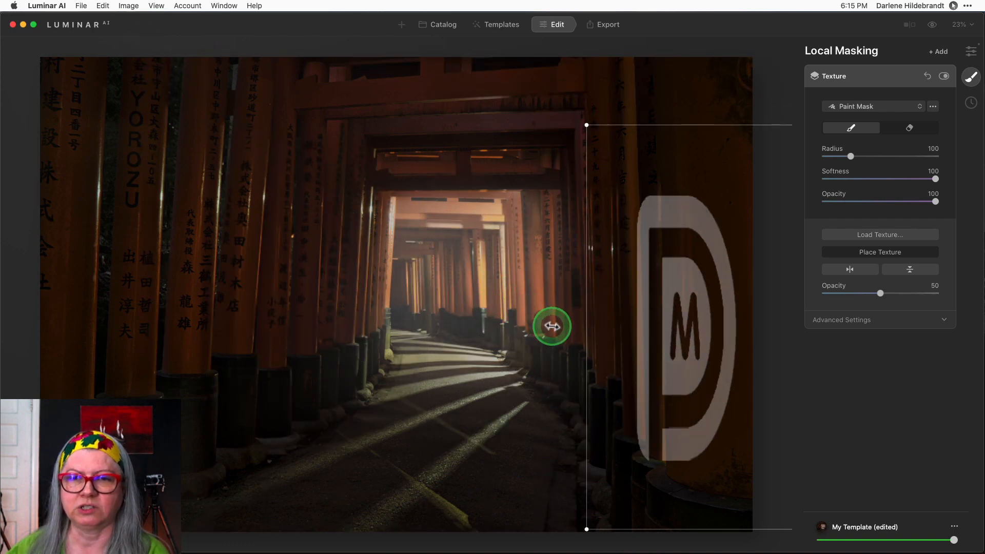
drag(660, 321, 269, 285)
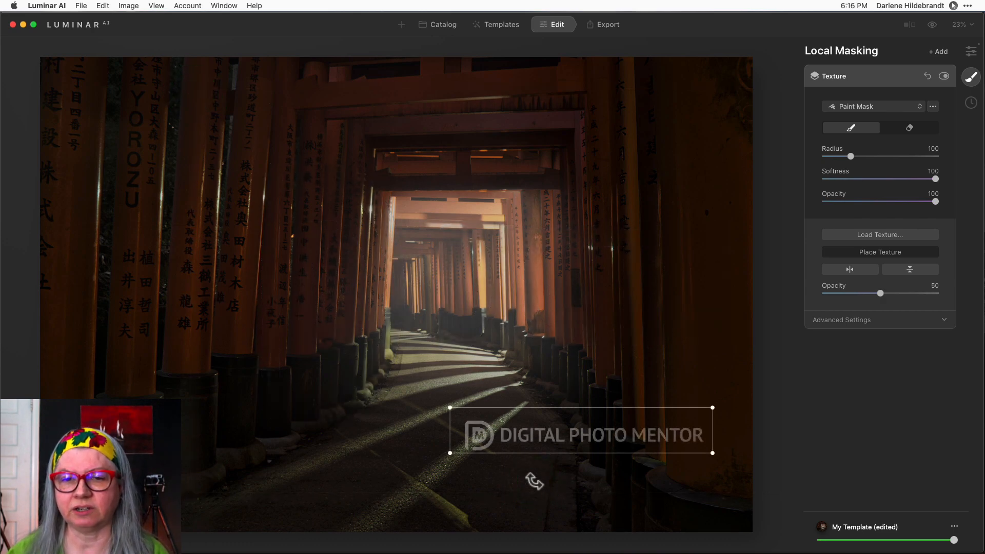
click(534, 482)
click(527, 431)
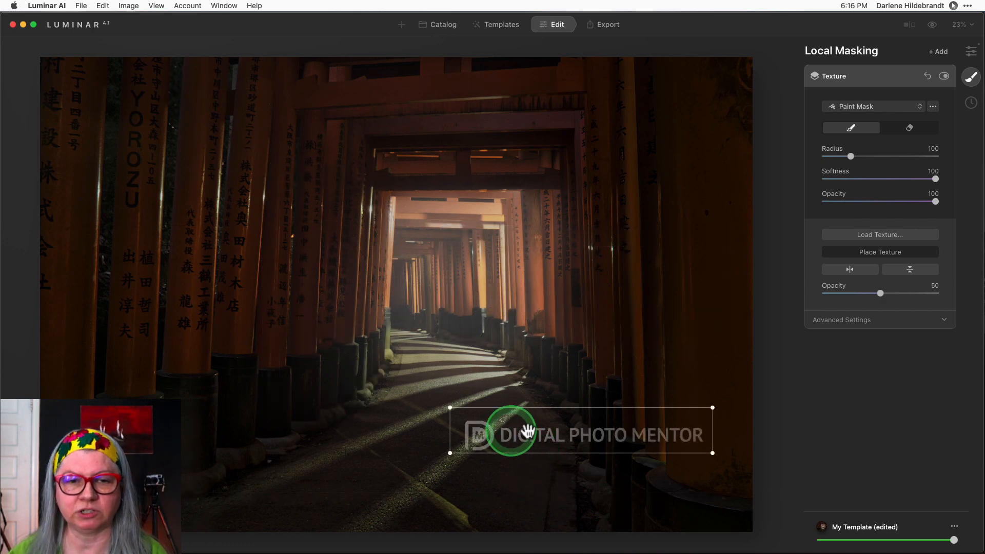
Step: Shrink the logo further, position it in the photo's bottom-right corner, and finish placing the texture
drag(558, 431, 410, 503)
drag(565, 477, 523, 482)
drag(446, 493, 478, 493)
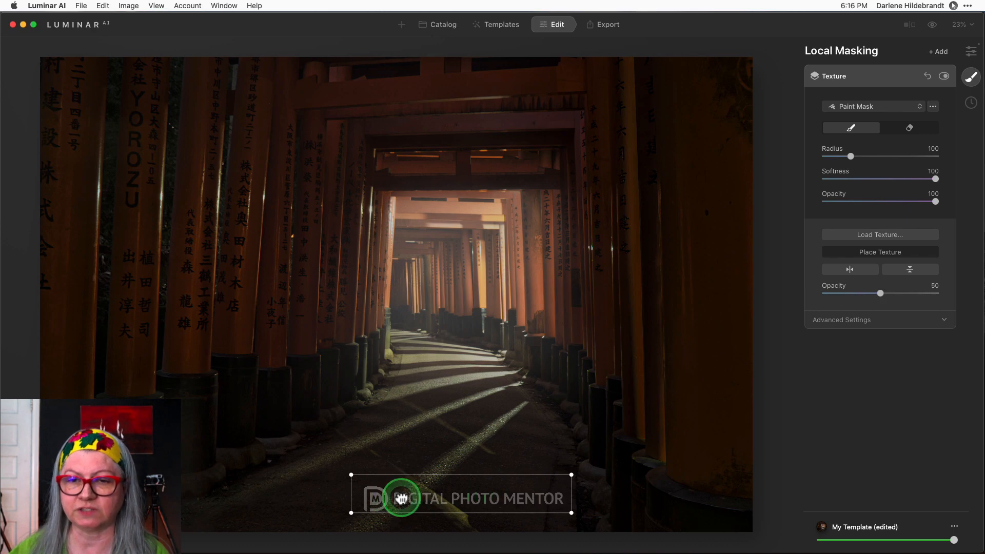
drag(398, 497, 576, 511)
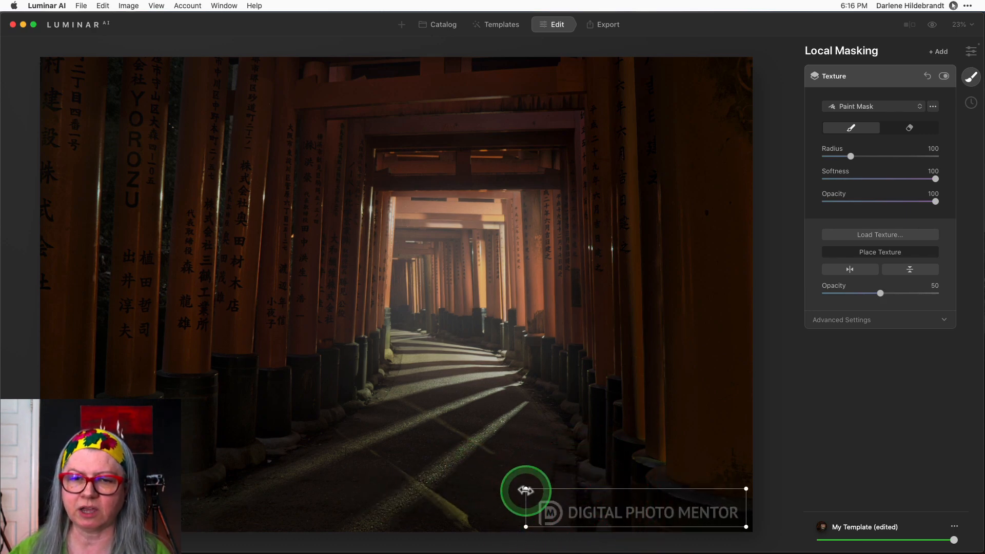
drag(526, 488, 565, 496)
drag(628, 515, 628, 511)
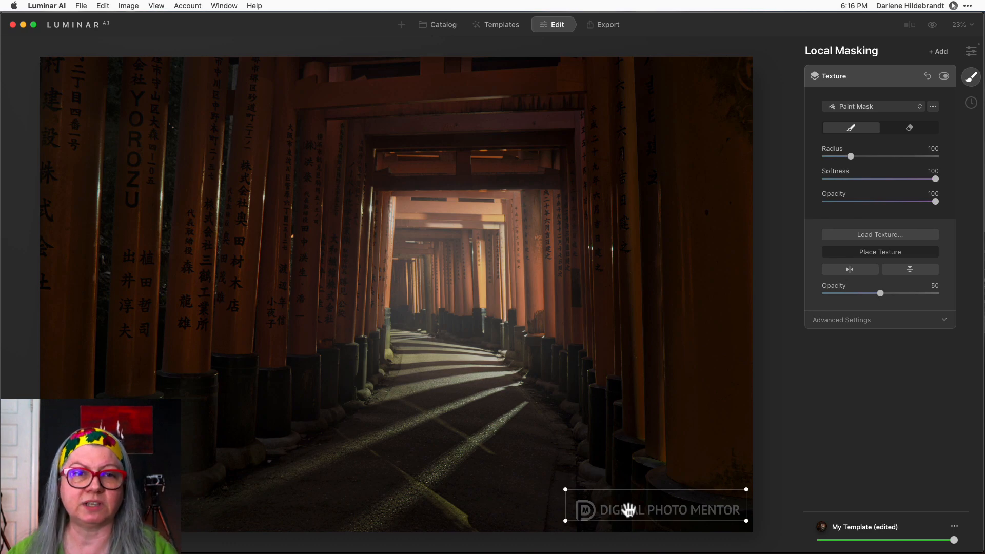
drag(673, 364, 672, 363)
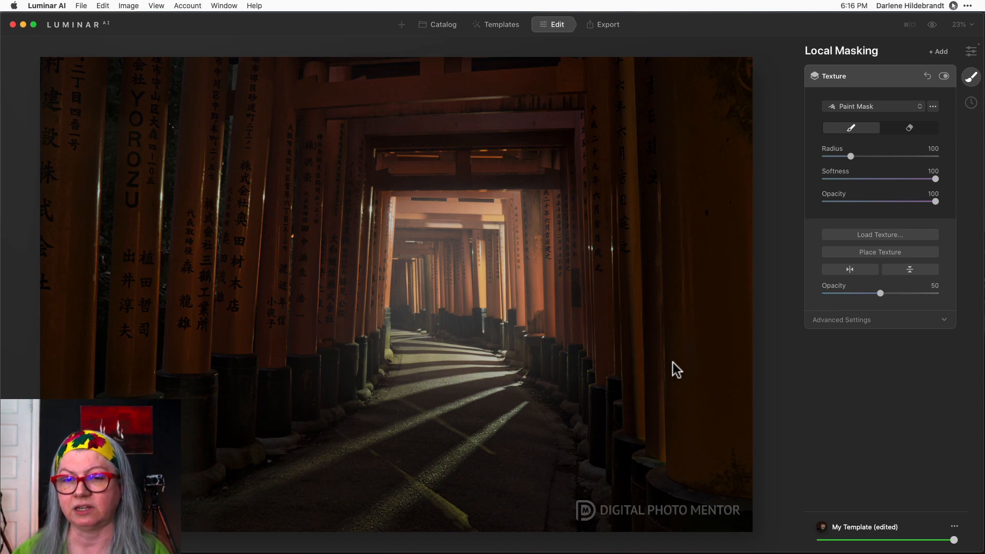
Step: View the watermark at 50% zoom and set the texture's opacity to 92
mouse_move(672, 362)
mouse_down()
mouse_move(642, 467)
mouse_move(785, 337)
mouse_move(767, 313)
mouse_move(833, 318)
mouse_move(836, 301)
mouse_up()
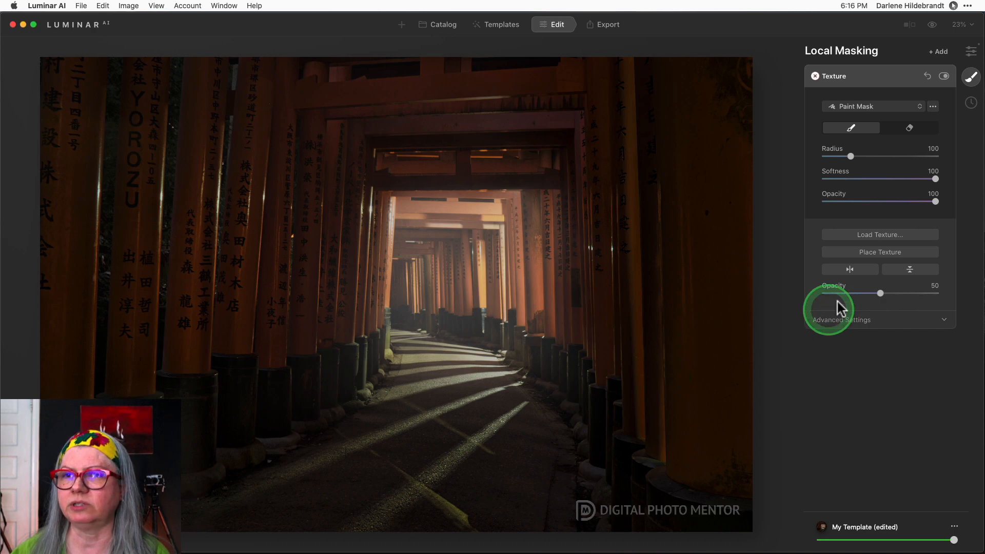
click(959, 25)
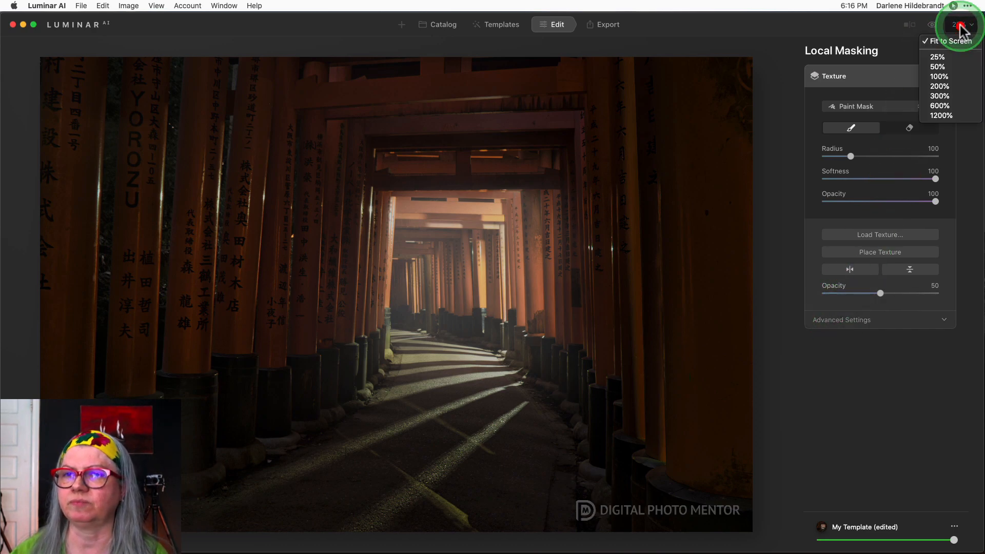
click(944, 67)
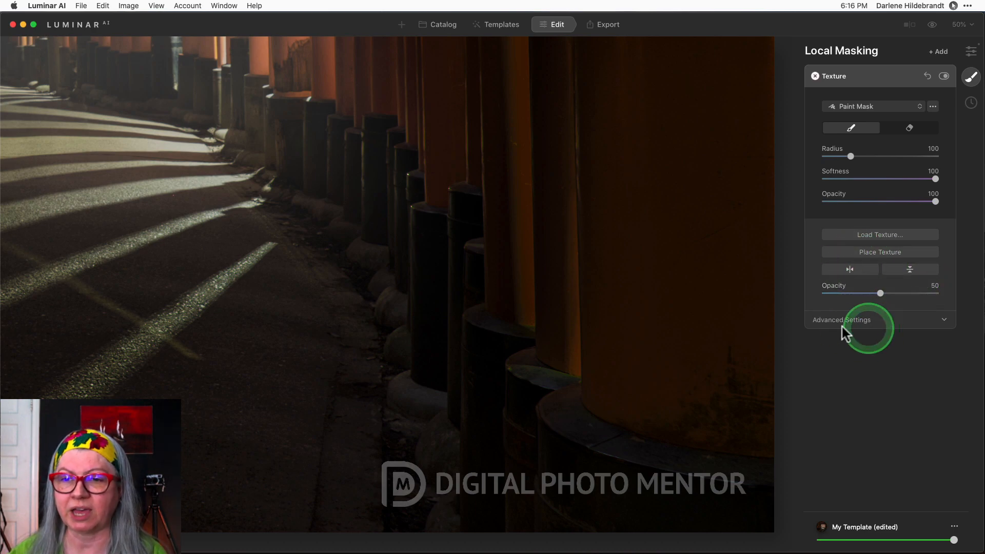
drag(880, 292, 940, 293)
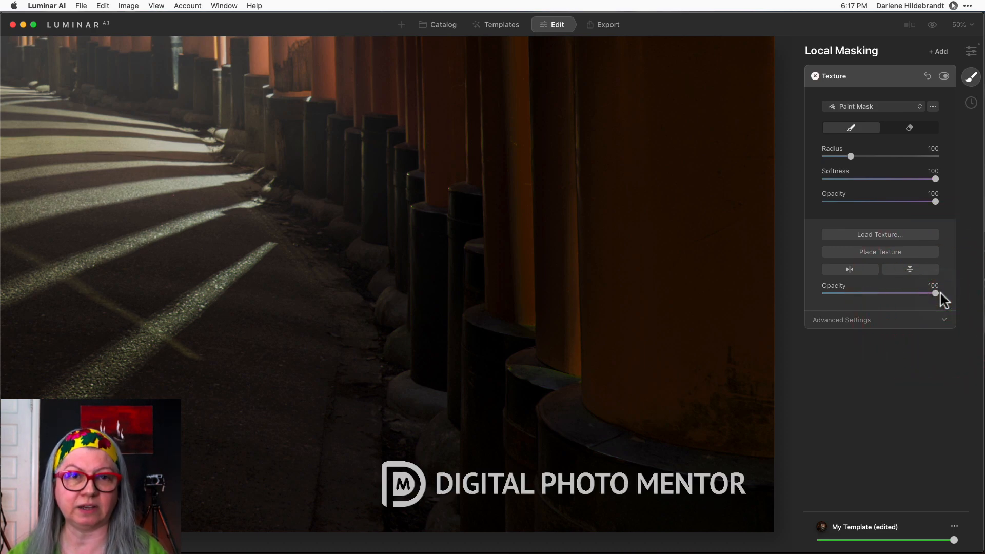
drag(882, 292, 926, 290)
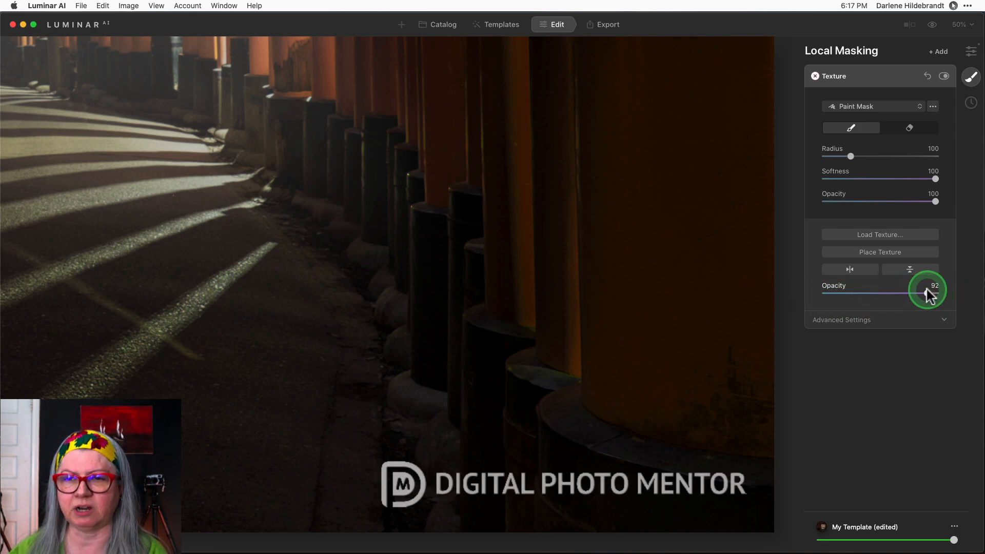
Step: Preview several blend modes in the texture's advanced settings and set the blend mode to Luminosity
click(842, 322)
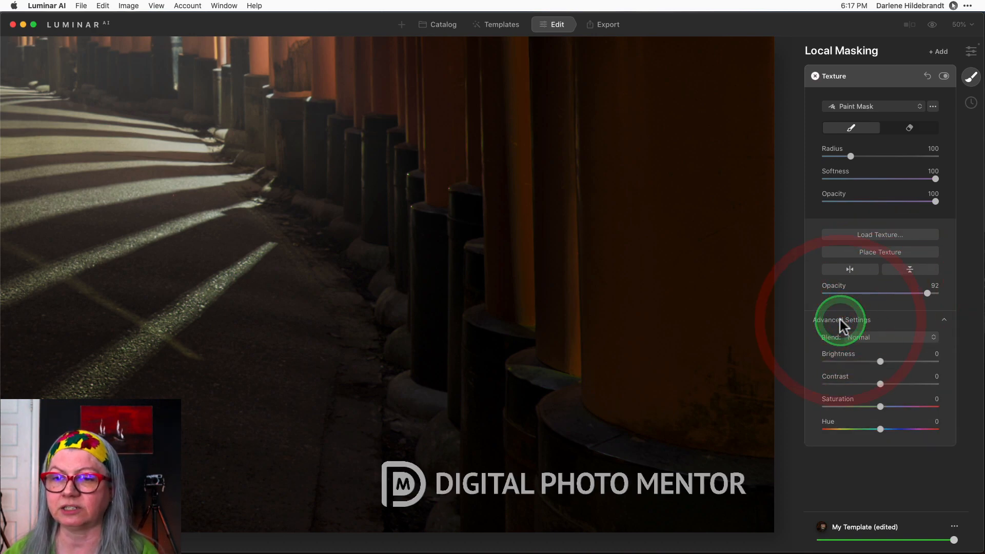
click(885, 338)
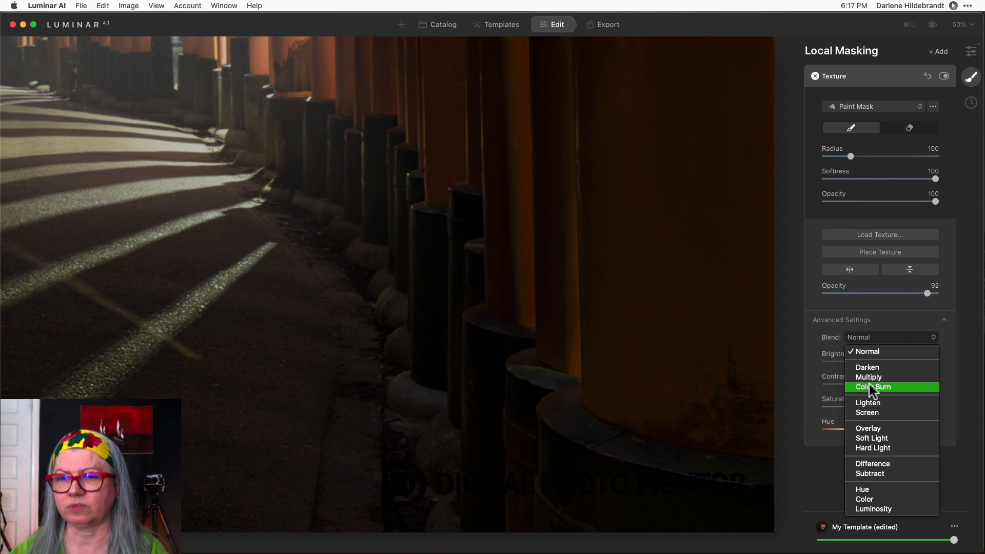
click(869, 405)
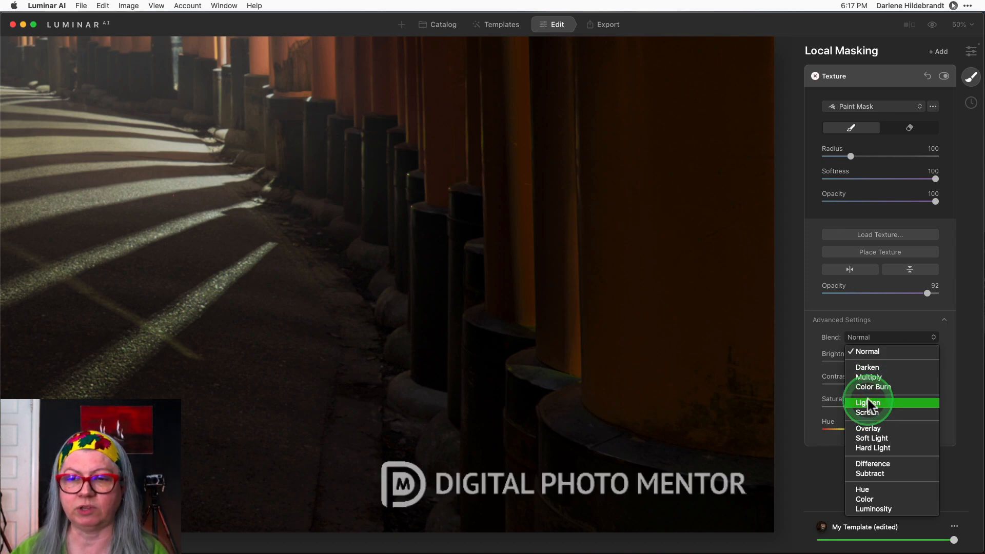
click(866, 410)
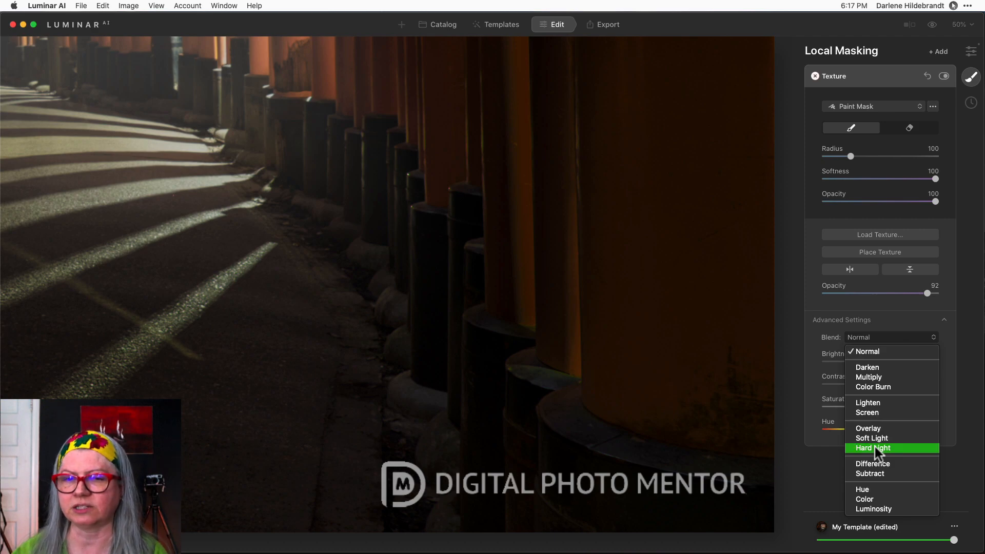
click(871, 509)
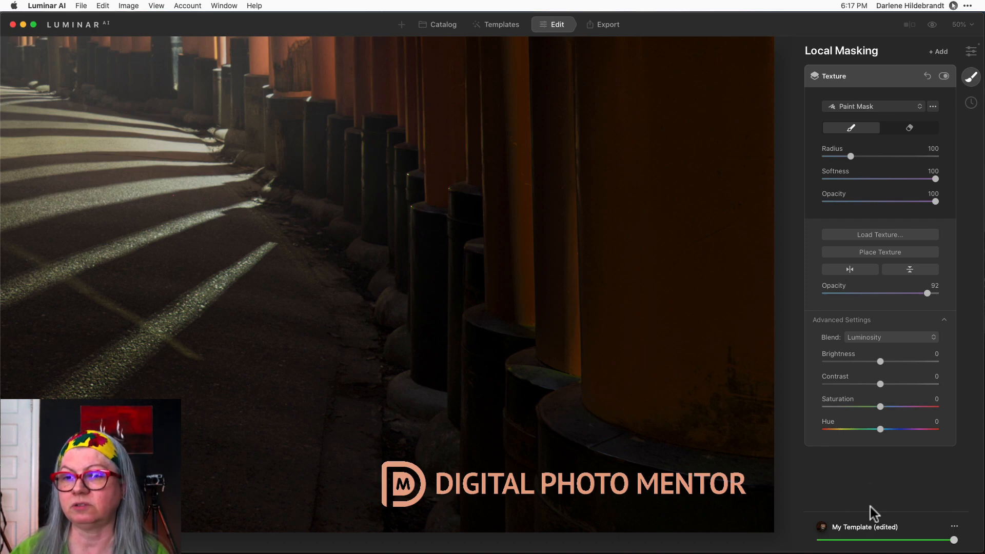
Step: Set the texture's opacity to 49 and check the watermark on the photo at 25% zoom
drag(926, 293, 879, 291)
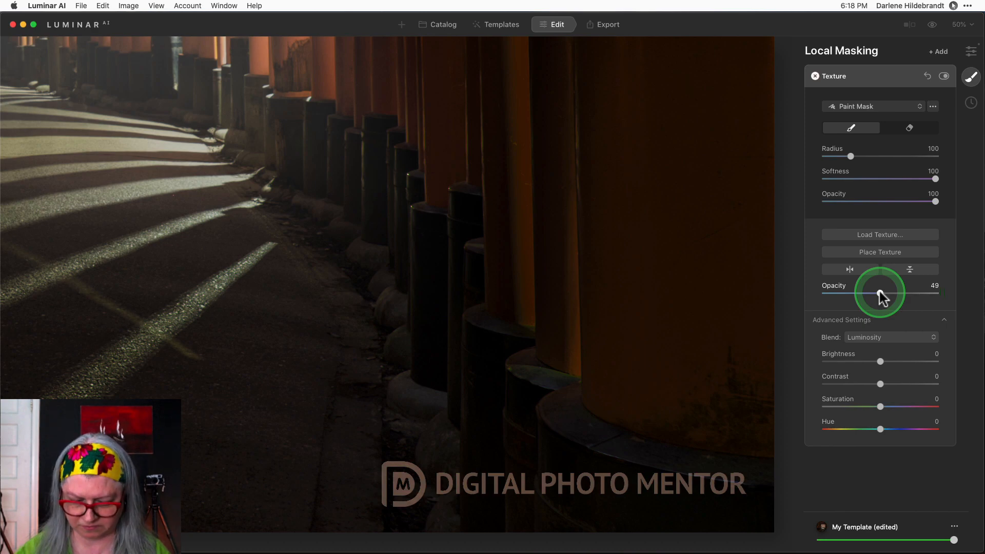
key(super+minus)
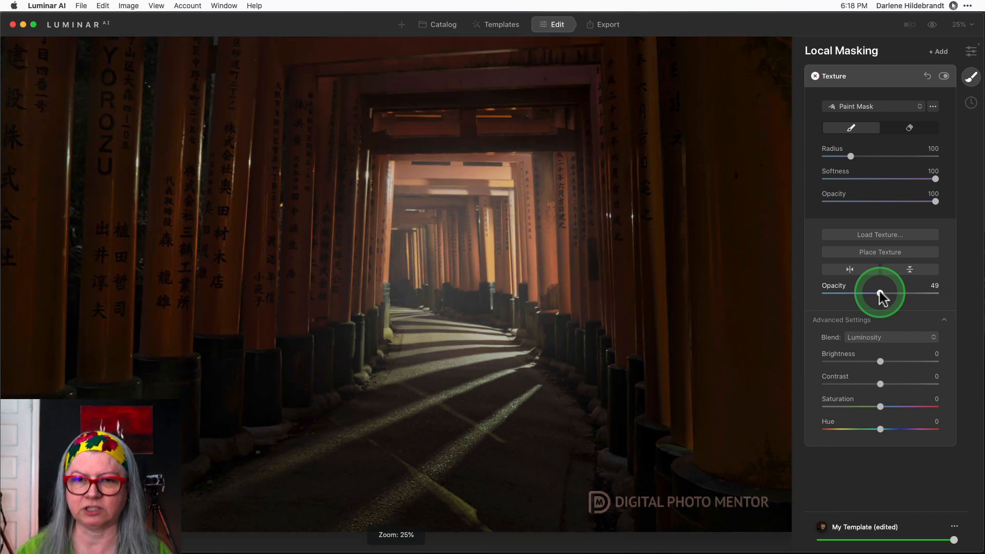
click(943, 76)
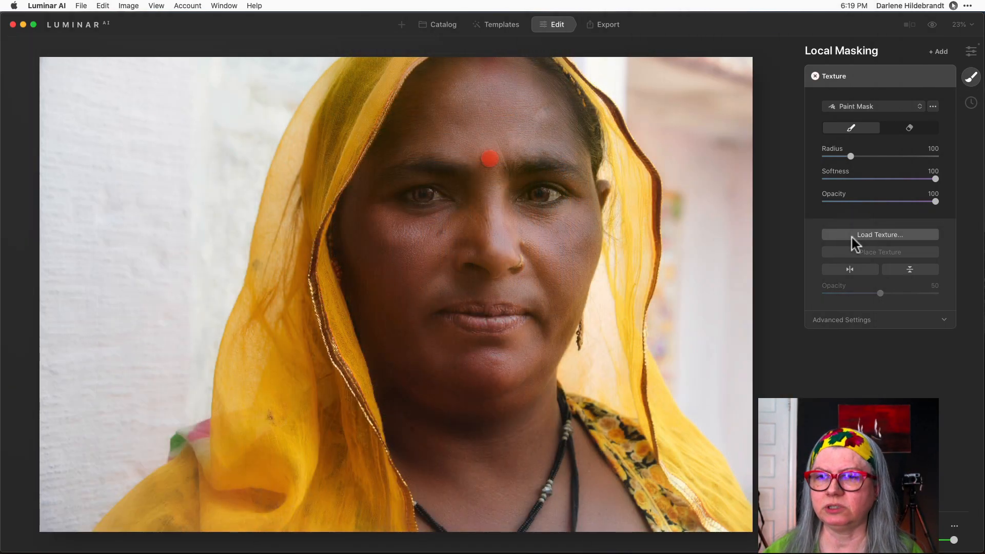
Step: Start loading a texture for the portrait, browse to the headshots and signatures folder, and widen its column to show the full file names
click(876, 232)
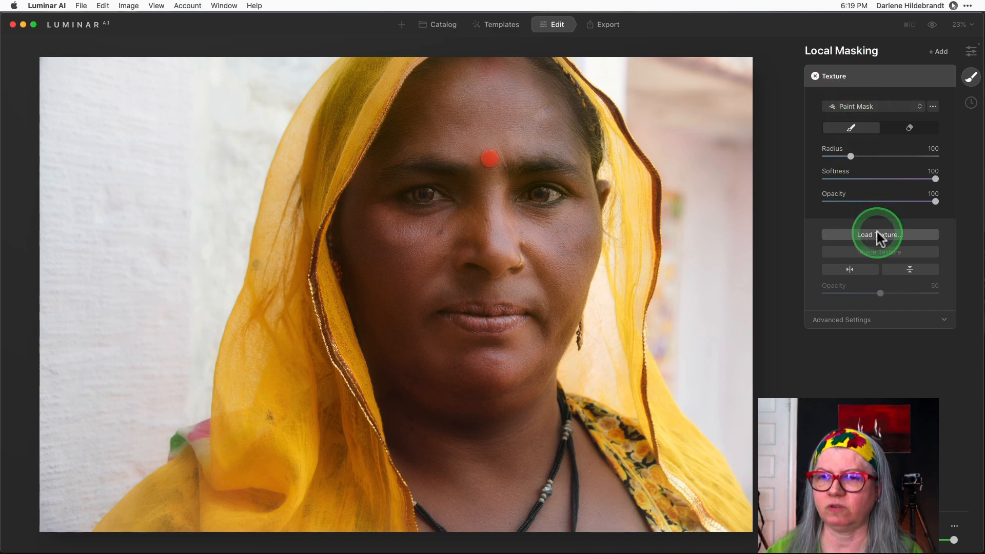
click(880, 235)
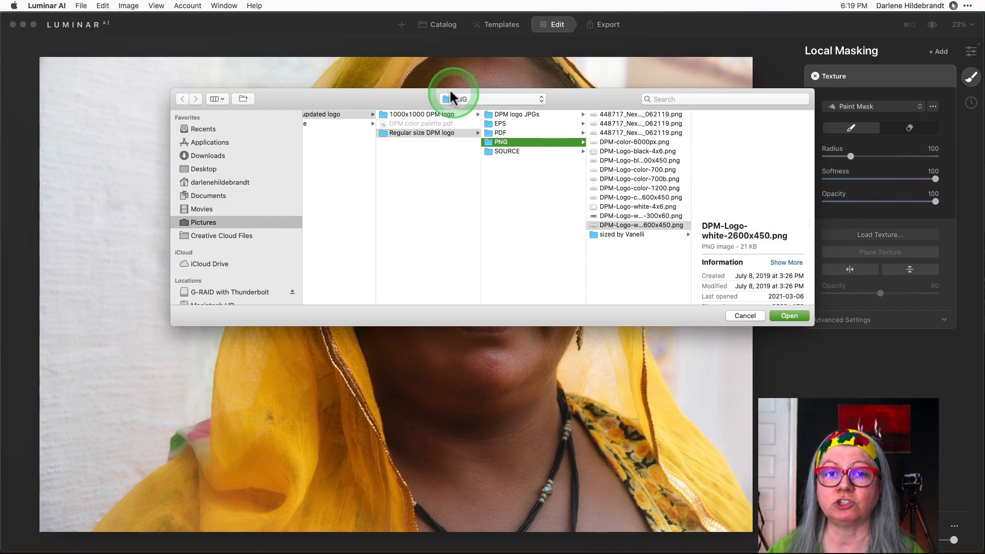
scroll(458, 163, left, 5)
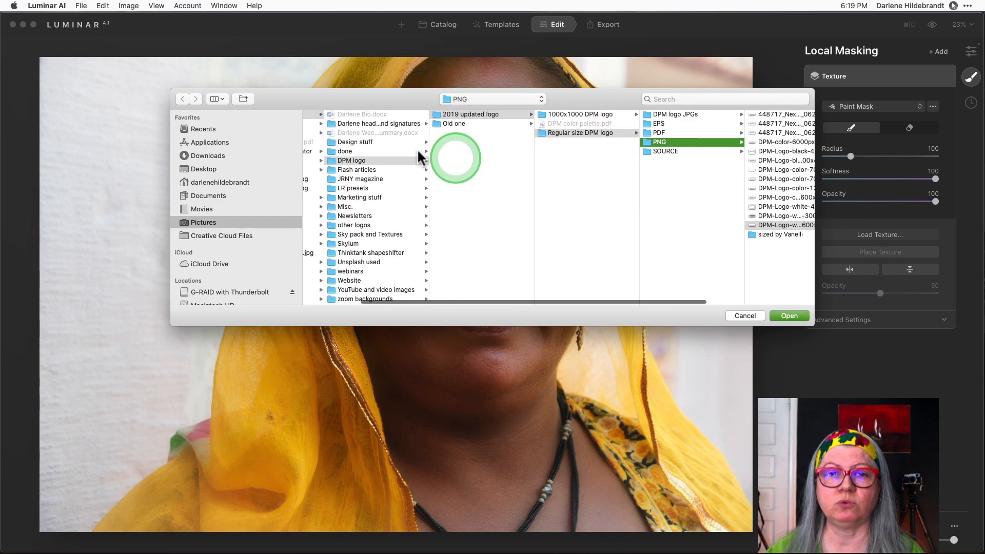
click(391, 123)
scroll(492, 167, down, 3)
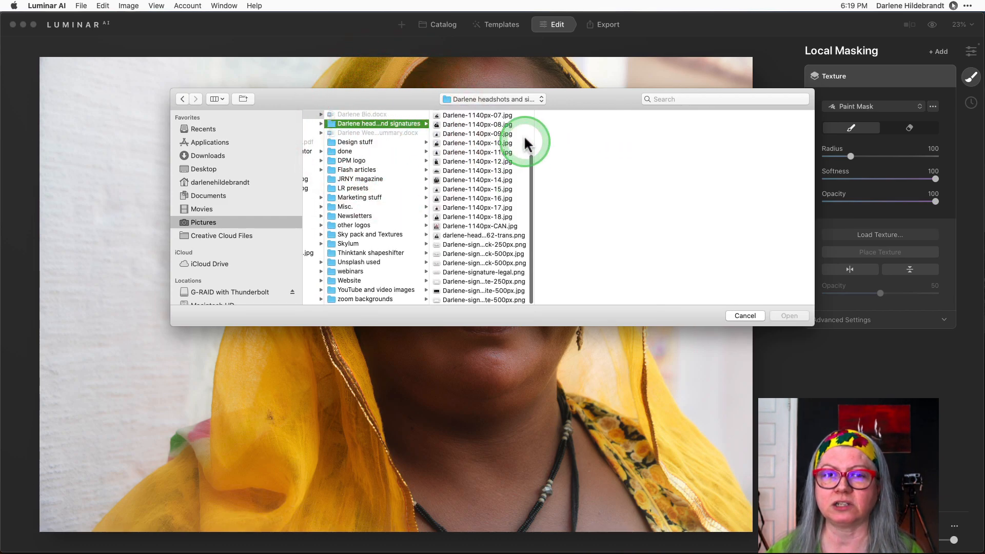
drag(532, 133, 598, 135)
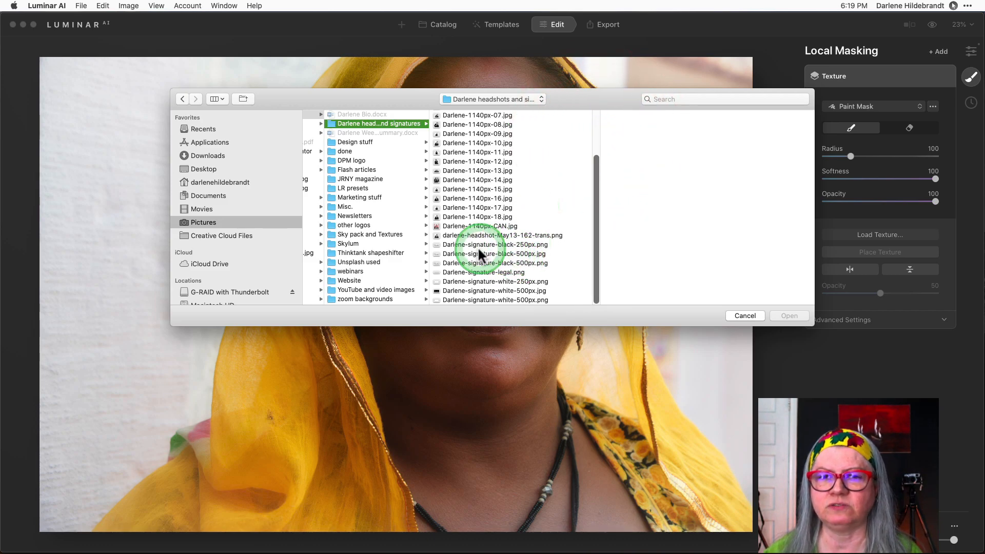
Step: Preview the black 500px JPG signature file and load it as the texture
click(491, 253)
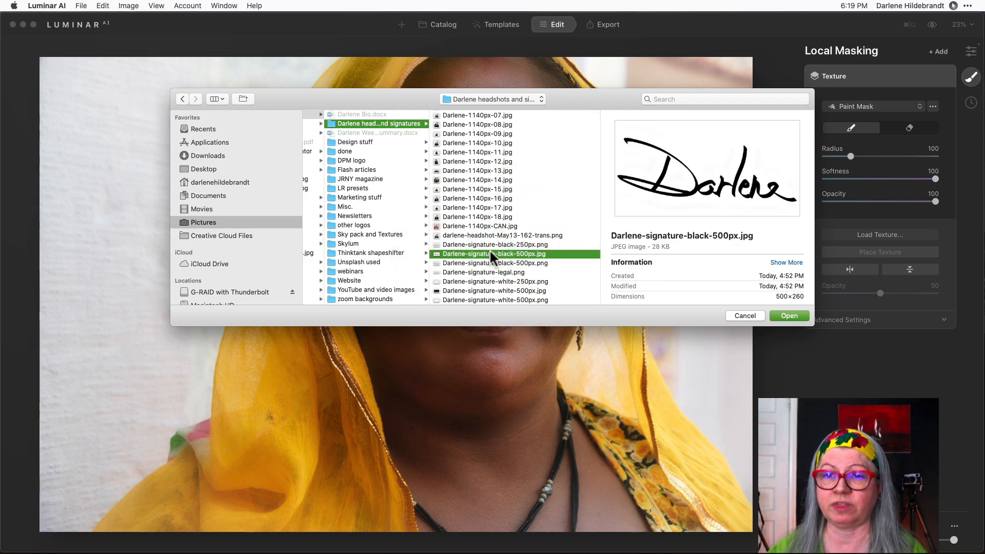
key(space)
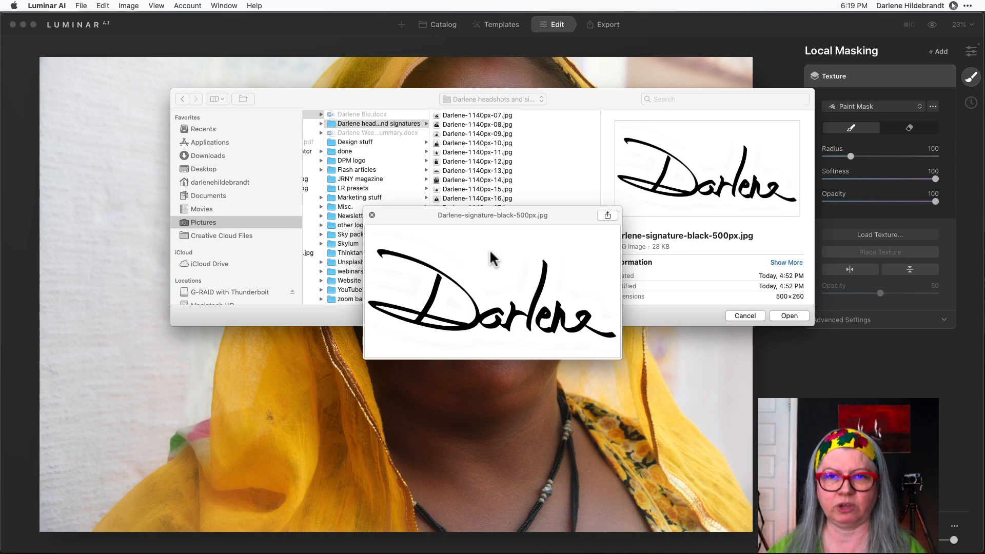
key(space)
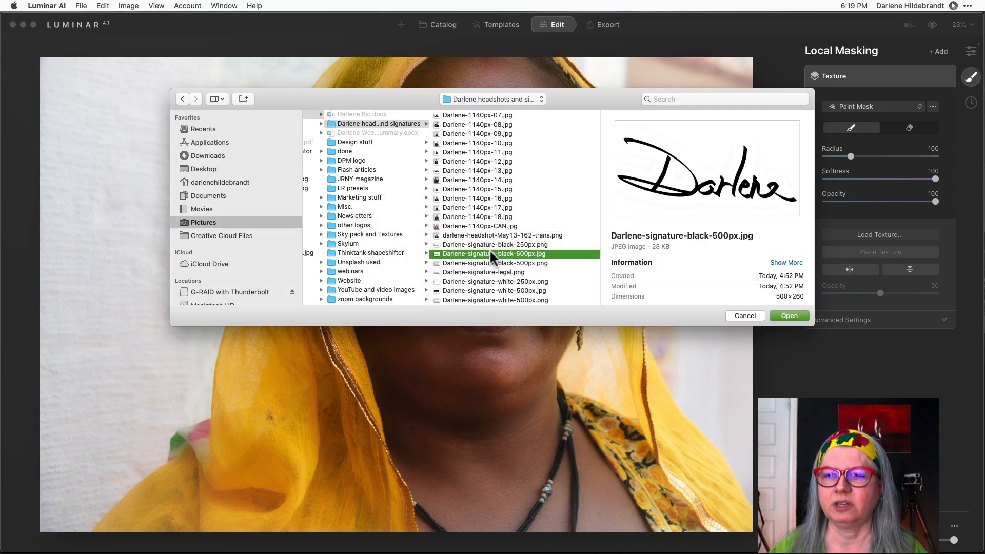
click(783, 317)
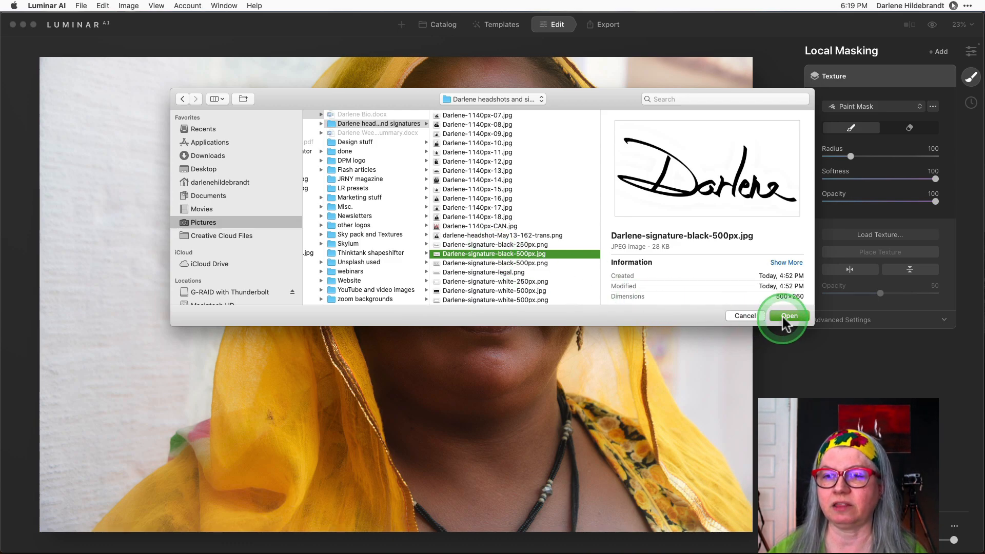
click(787, 316)
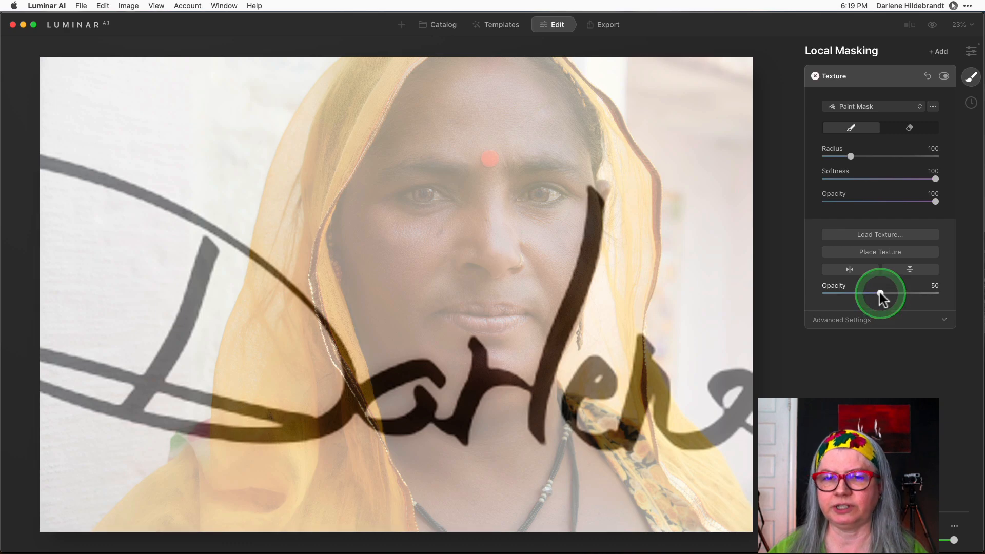
Step: Try the signature texture at opacity 100 and return it to 50
drag(879, 293, 949, 294)
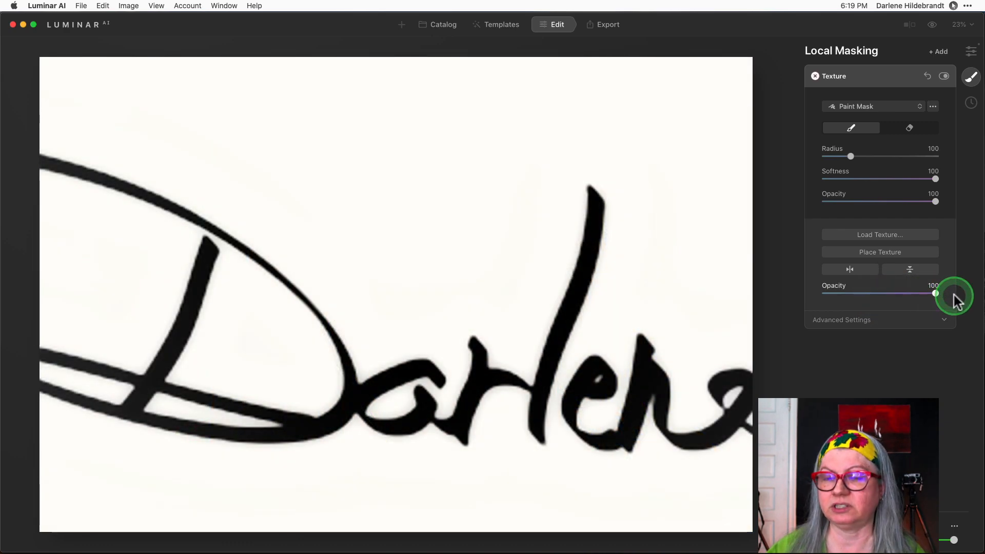
drag(954, 294, 880, 296)
Step: Use Place Texture to shrink the signature to a small mark and position it on the pale wall in the photo's lower-left corner
click(875, 250)
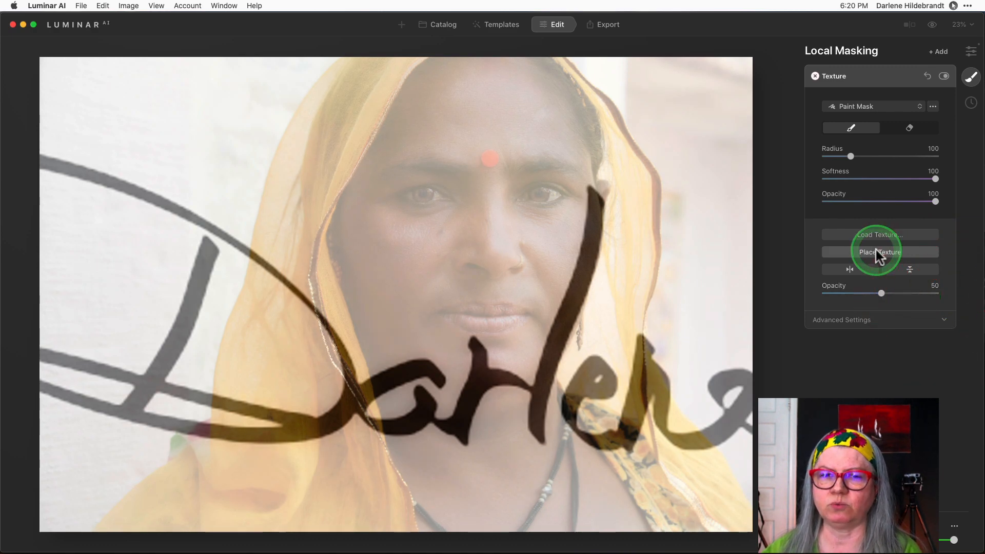
mouse_move(202, 237)
mouse_down()
mouse_move(154, 257)
mouse_move(345, 318)
mouse_up()
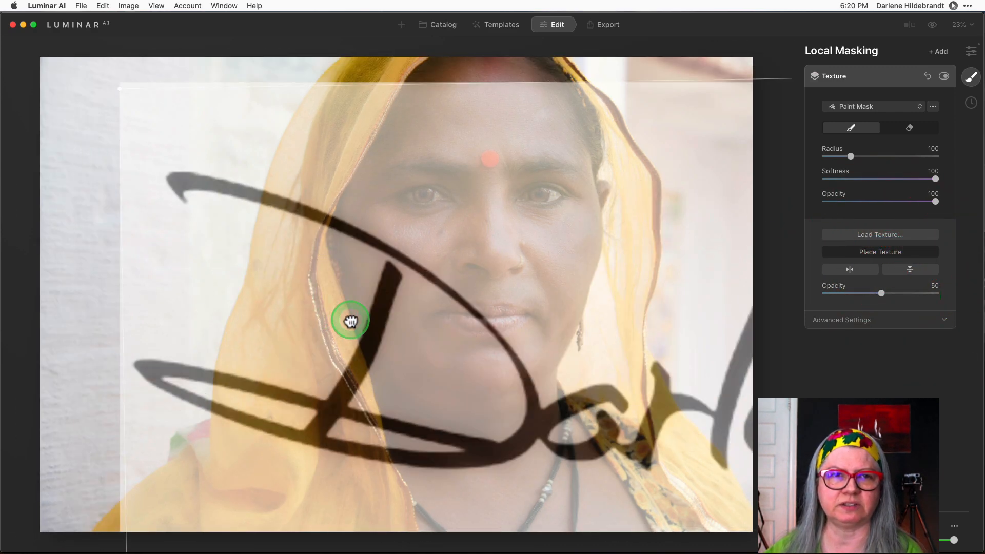
mouse_move(120, 90)
mouse_down()
mouse_move(484, 307)
mouse_move(598, 356)
mouse_up()
drag(272, 241, 253, 226)
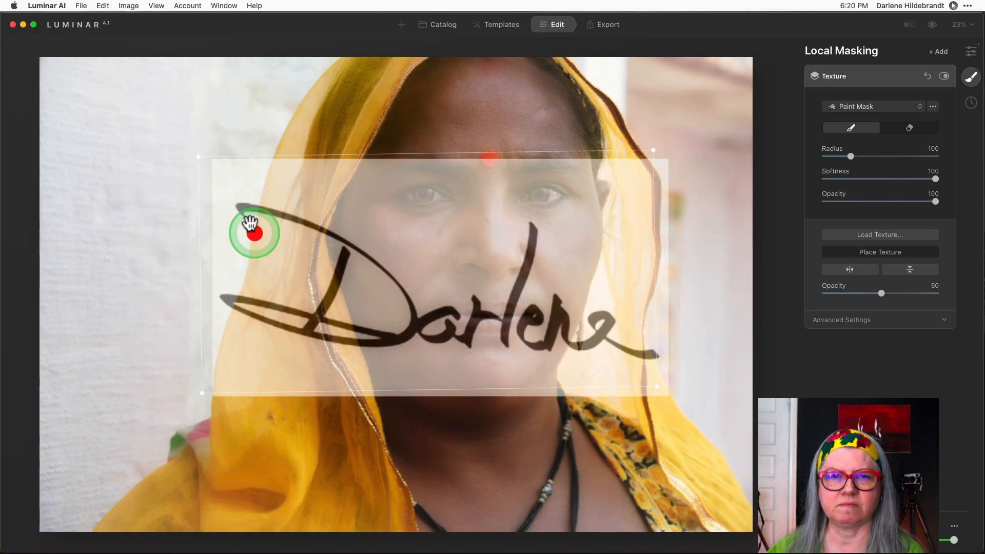
drag(200, 159, 578, 321)
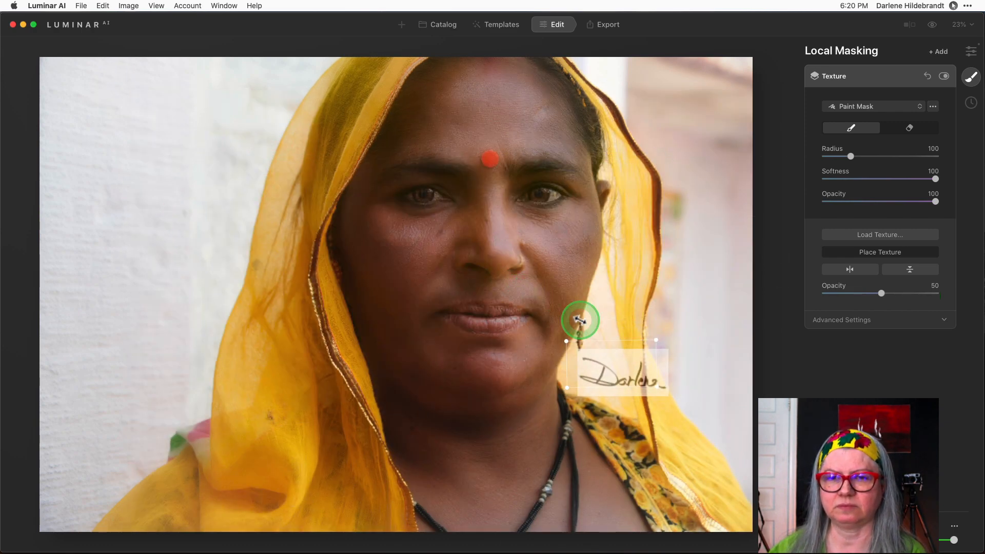
mouse_move(609, 379)
mouse_down()
mouse_move(295, 412)
mouse_move(92, 452)
mouse_up()
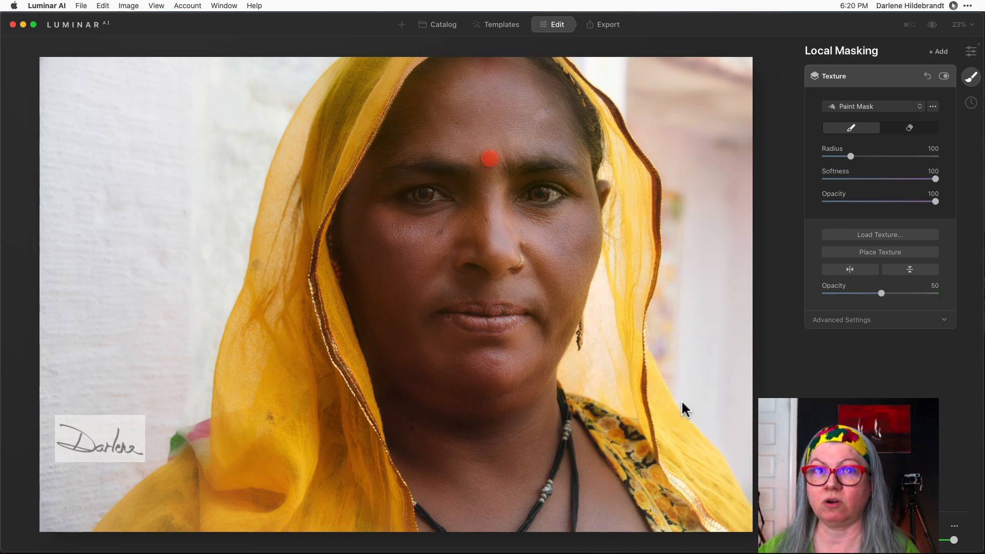
Step: Compare the Darken and Multiply blend modes, keep Darken for the signature texture, and raise its opacity to 80
click(832, 320)
click(863, 336)
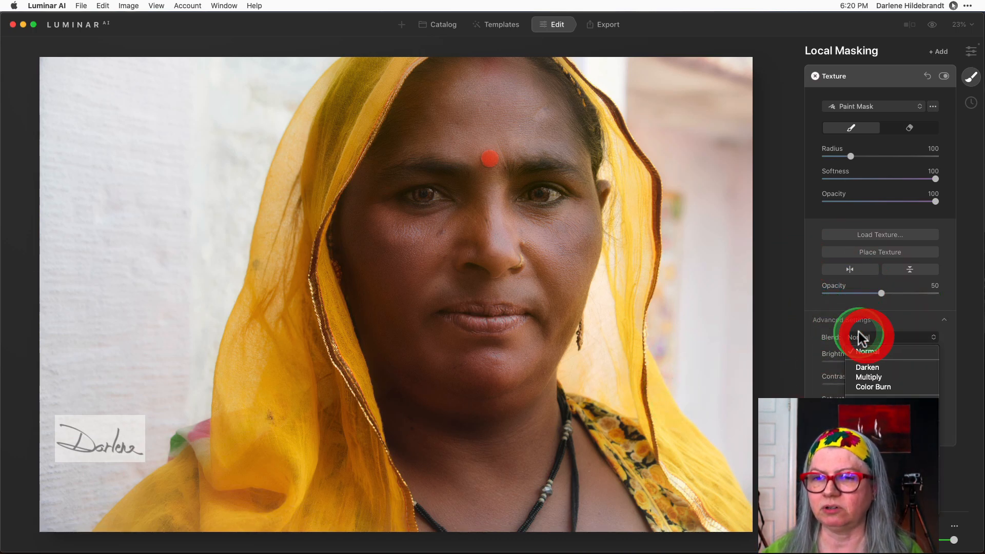
click(867, 368)
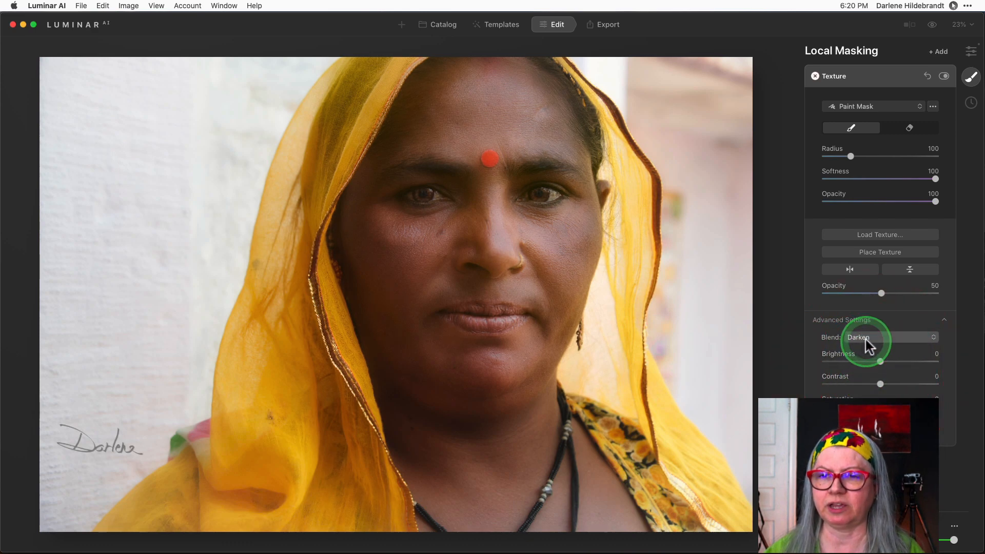
click(866, 340)
click(867, 373)
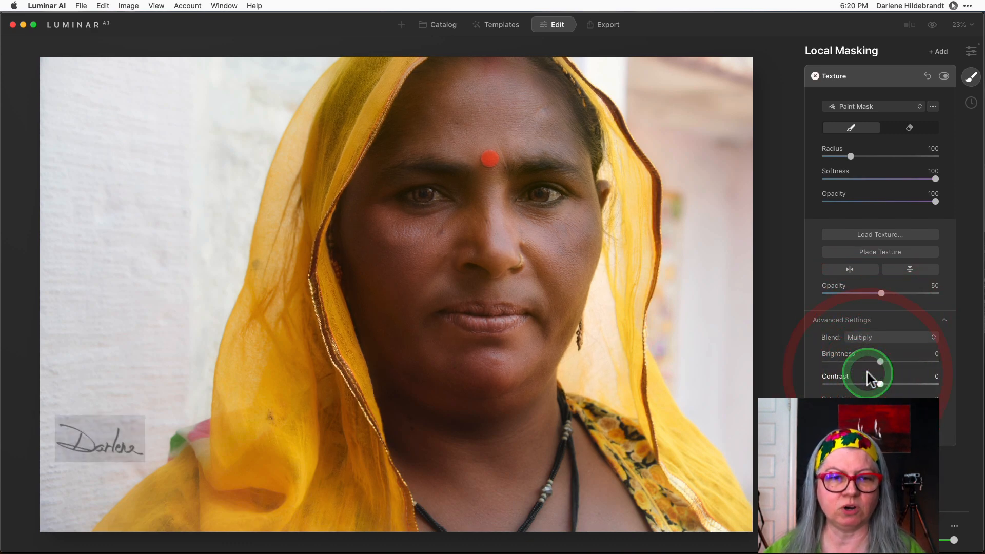
click(866, 339)
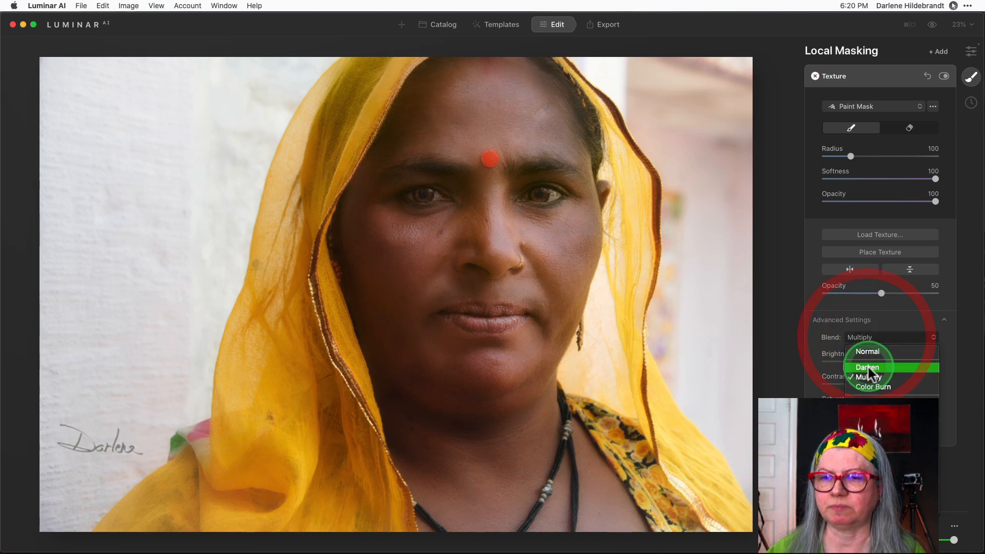
click(867, 368)
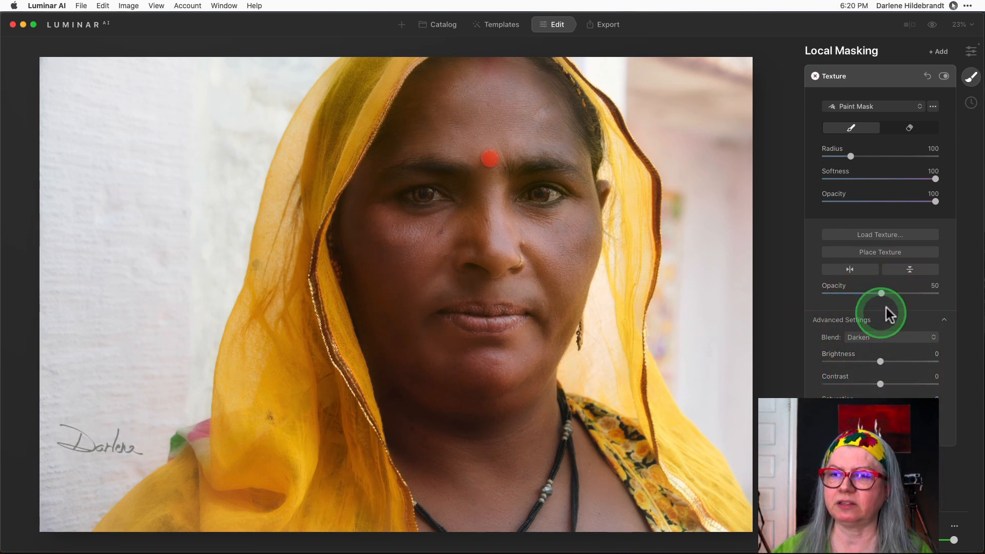
click(915, 292)
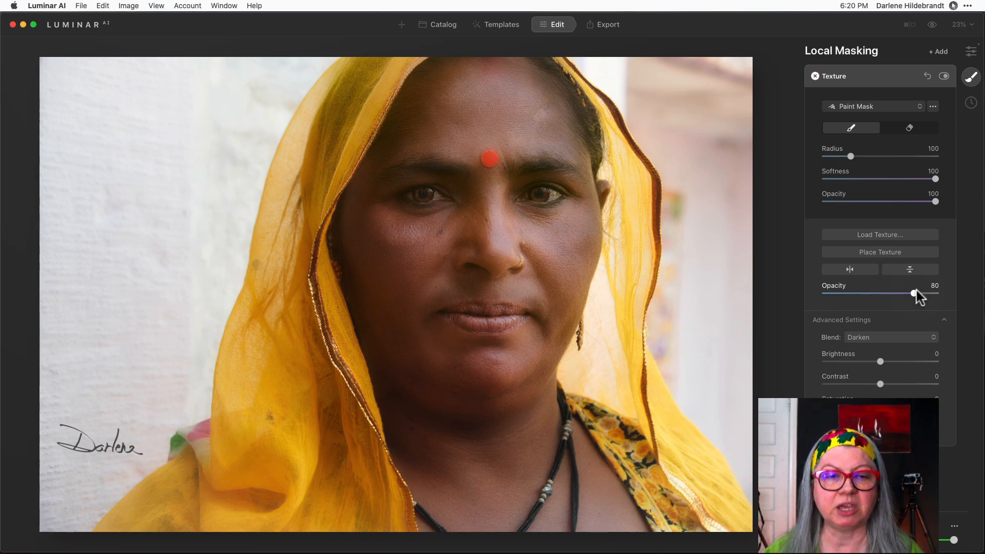
click(913, 292)
Step: Move the signature to the pale wall beside the scarf in the photo's lower right and finish placing the texture
click(863, 235)
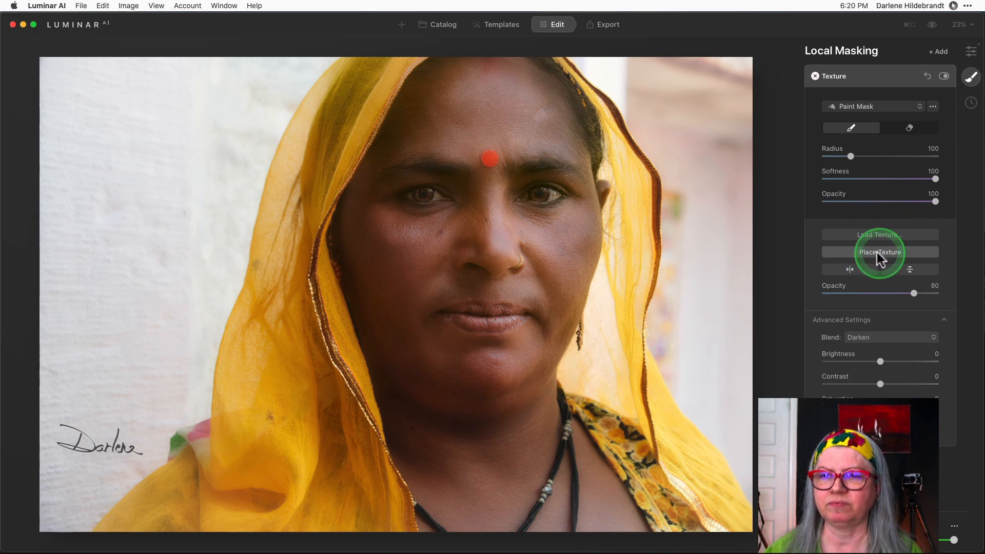
click(876, 254)
mouse_move(76, 439)
mouse_down()
mouse_move(513, 469)
mouse_move(677, 401)
mouse_move(674, 370)
mouse_move(692, 359)
mouse_move(706, 378)
mouse_up()
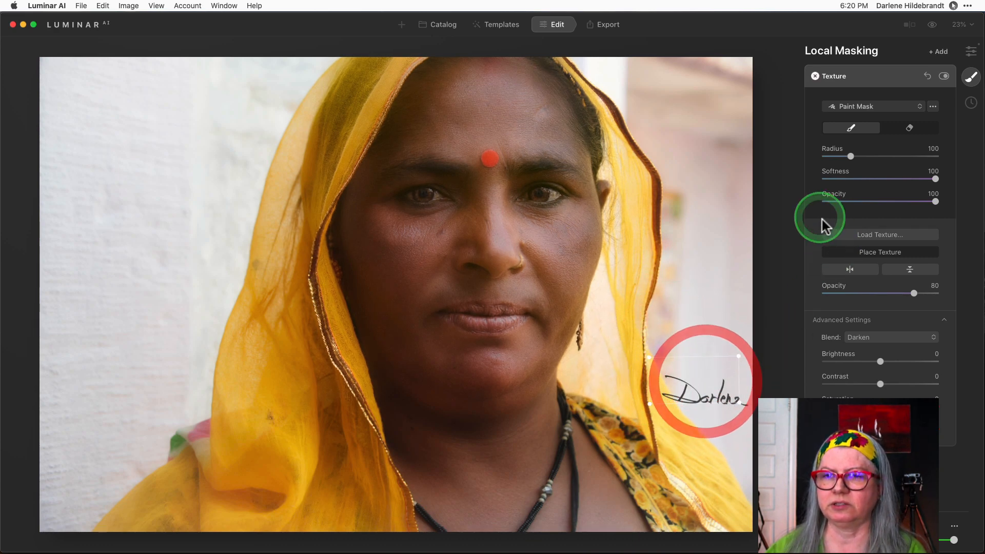
click(861, 252)
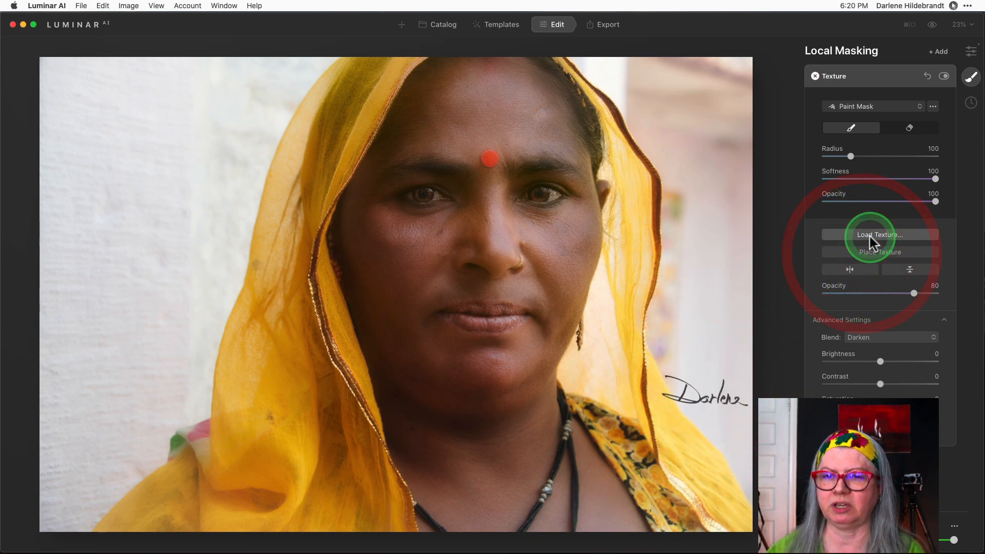
Step: Replace the signature texture with the black 500px transparent PNG version from the headshots and signatures folder
click(870, 236)
scroll(349, 254, down, 2)
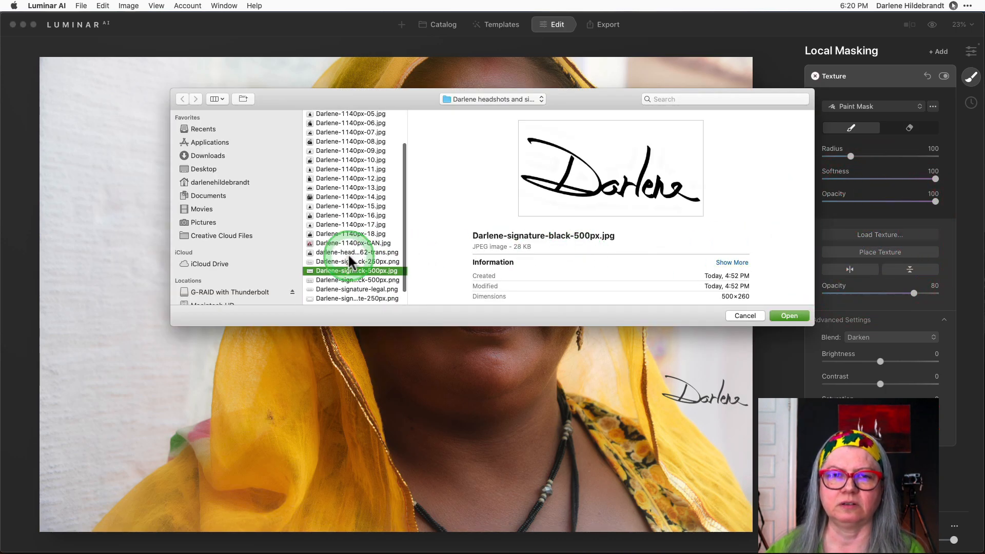
scroll(349, 256, down, 1)
click(362, 271)
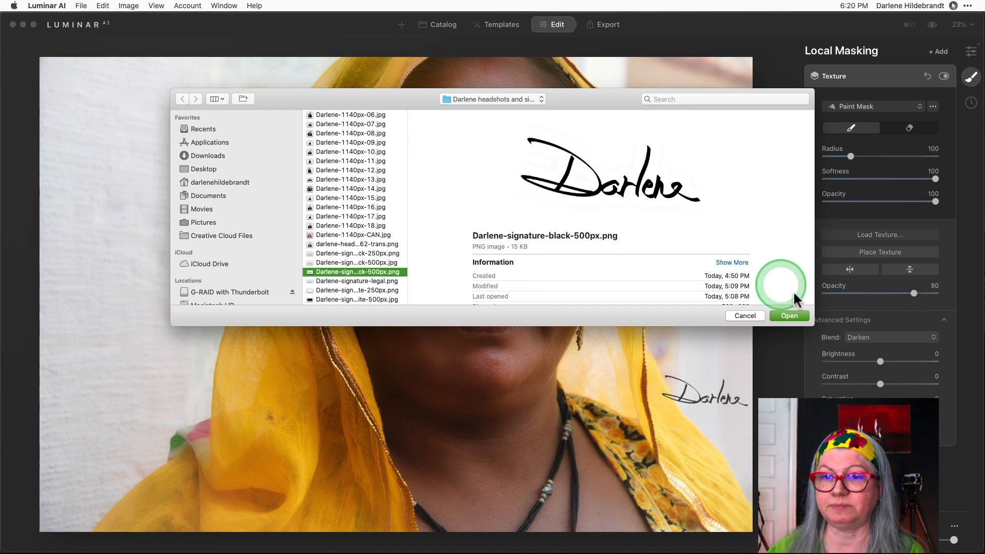
click(788, 316)
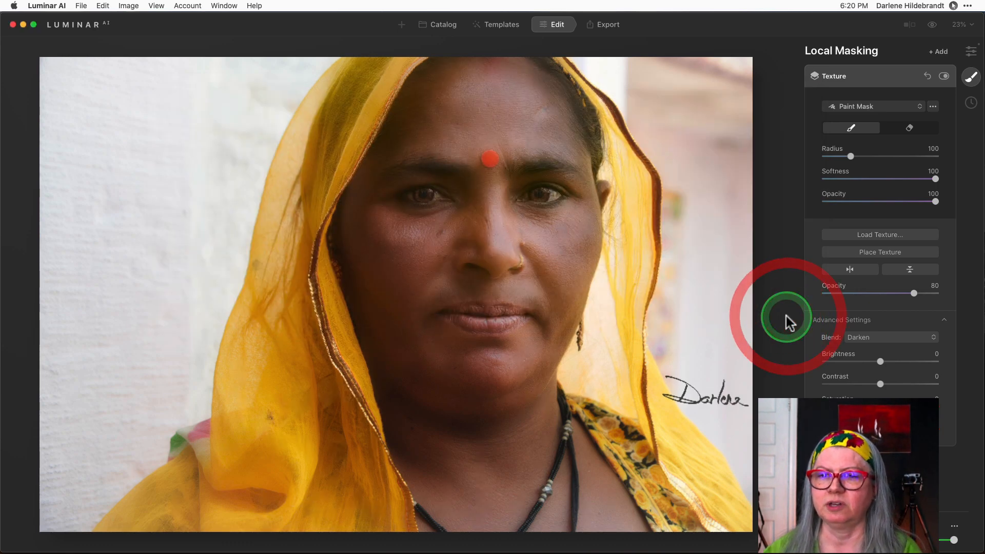
Step: Set the signature texture's blend mode to Normal and its opacity to 100
click(867, 338)
click(867, 351)
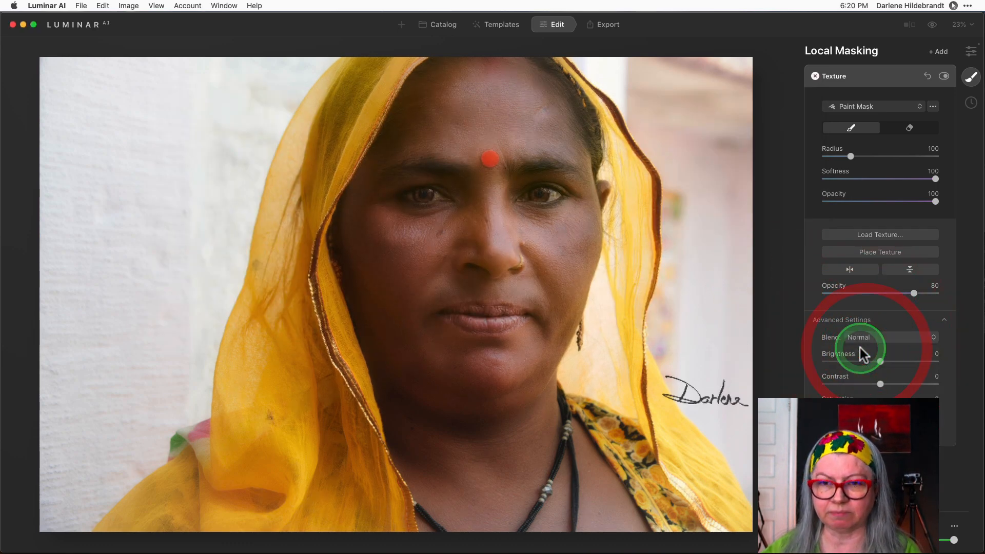
drag(915, 295, 947, 291)
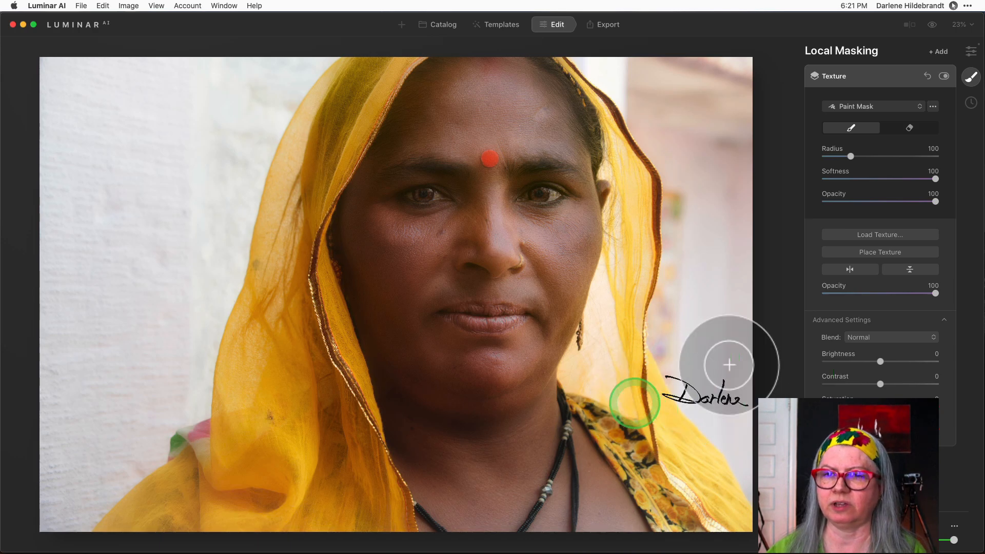
Step: Use Place Texture to move the PNG signature across the forehead to the pale wall in the photo's lower-left corner, and finish placing it
click(855, 253)
mouse_move(708, 374)
mouse_down()
mouse_move(563, 228)
mouse_move(521, 132)
mouse_move(484, 106)
mouse_up()
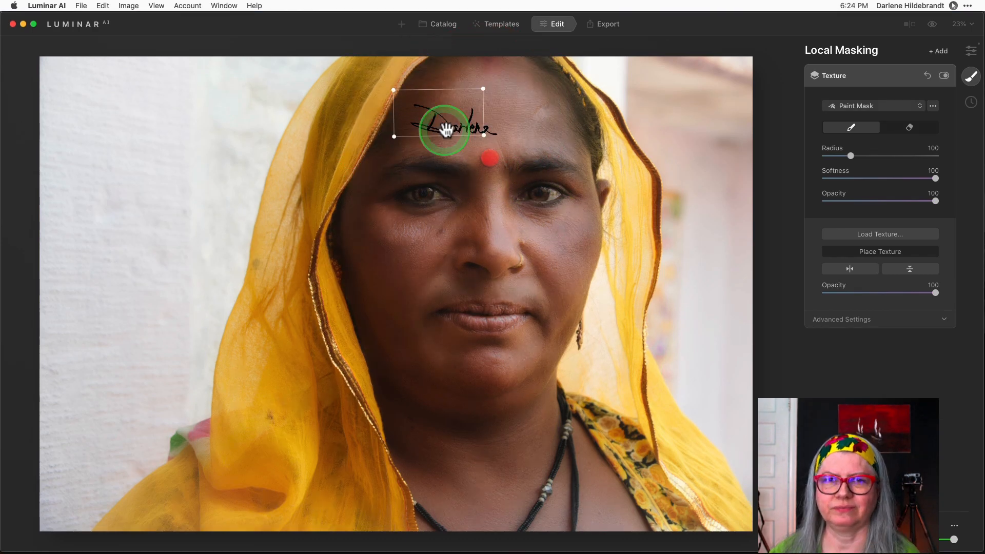
mouse_move(446, 127)
mouse_down()
mouse_move(195, 343)
mouse_move(104, 450)
mouse_up()
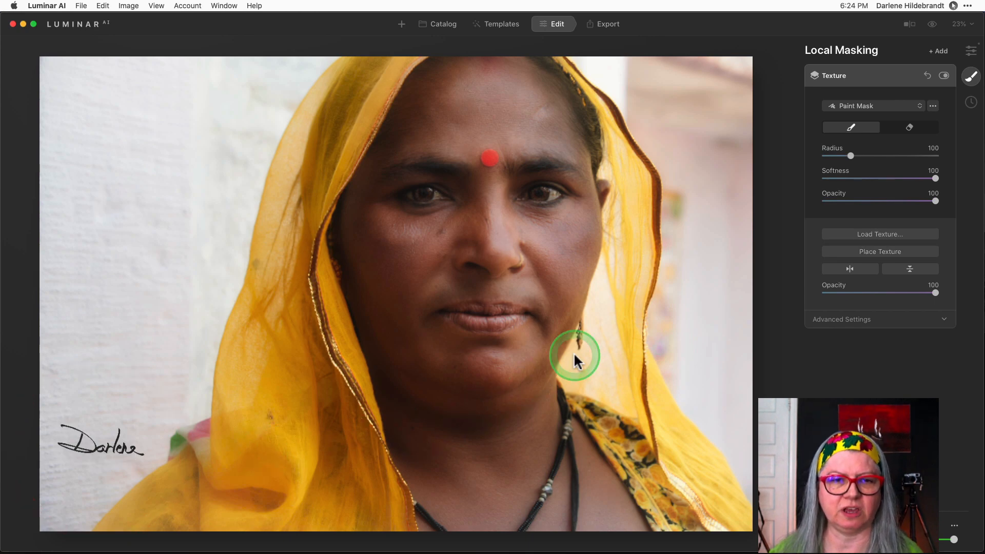
key(Return)
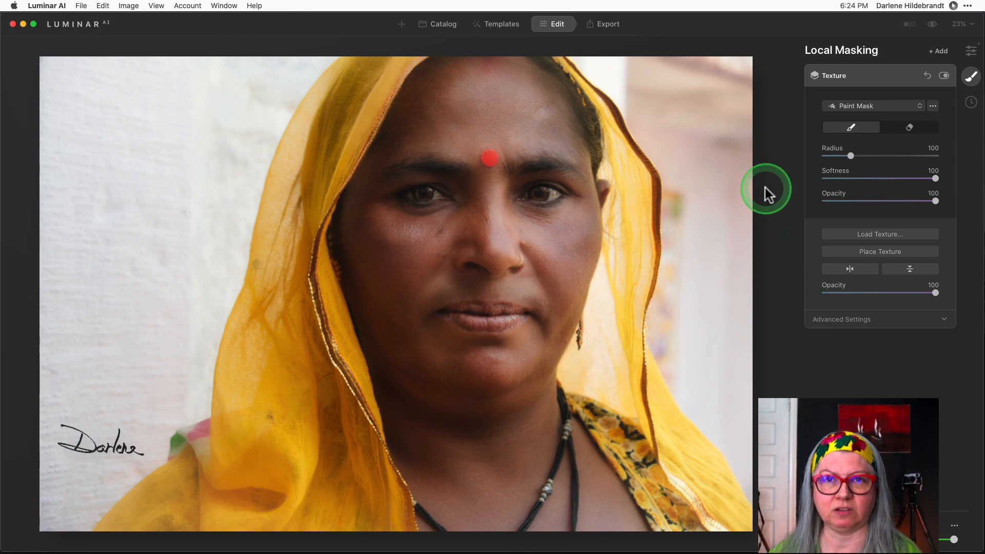
Step: Return to the Watermark album, look at the logo JPG, and view the black signature JPG at 100% zoom
click(449, 25)
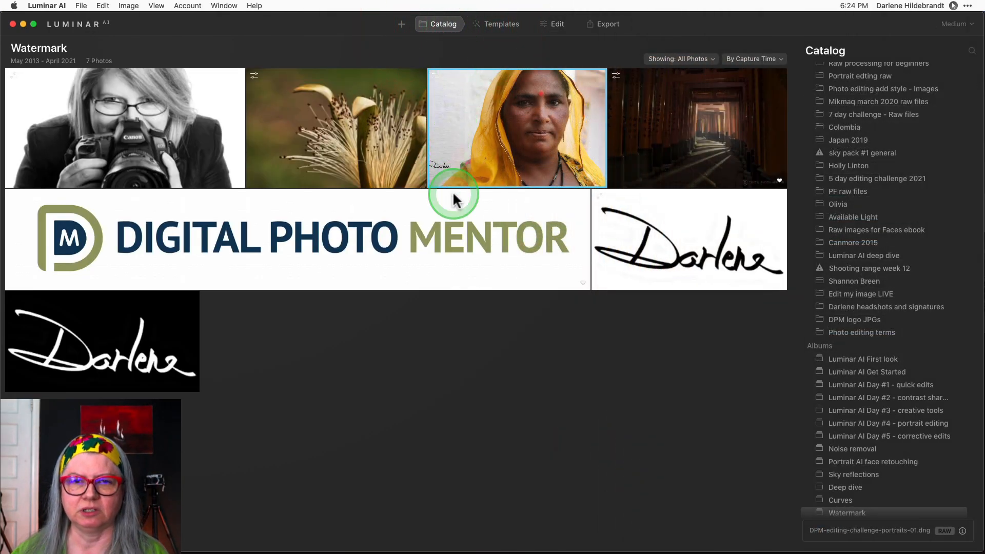
click(332, 253)
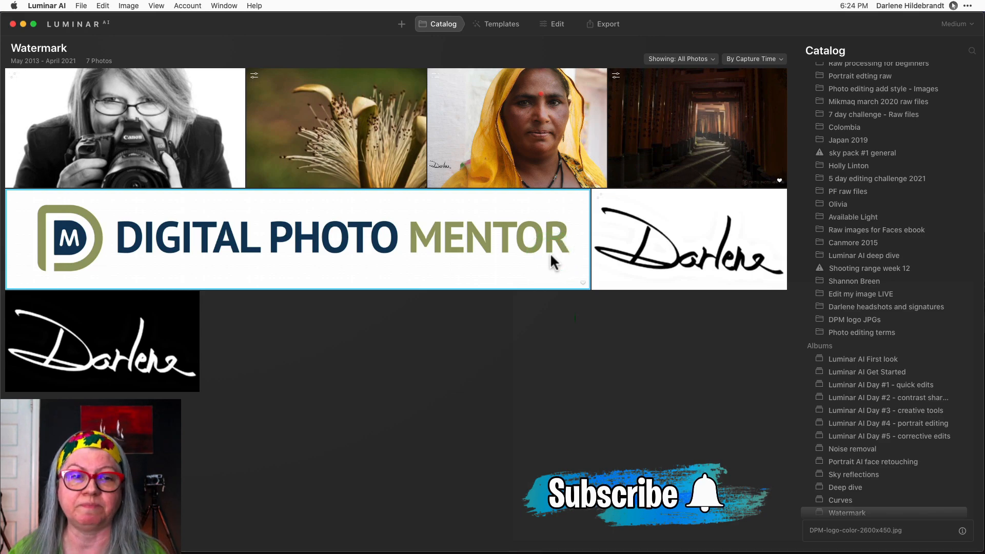
double_click(628, 252)
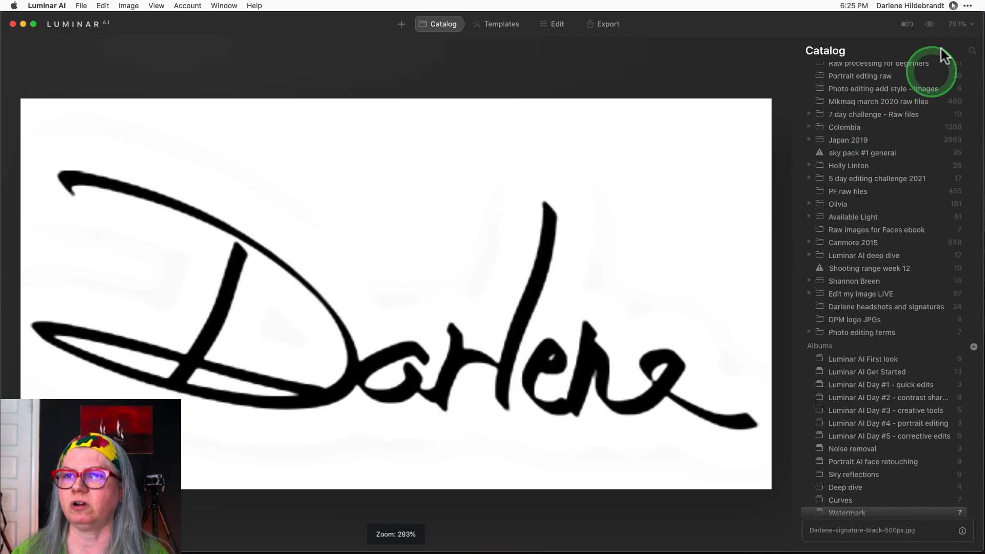
click(959, 24)
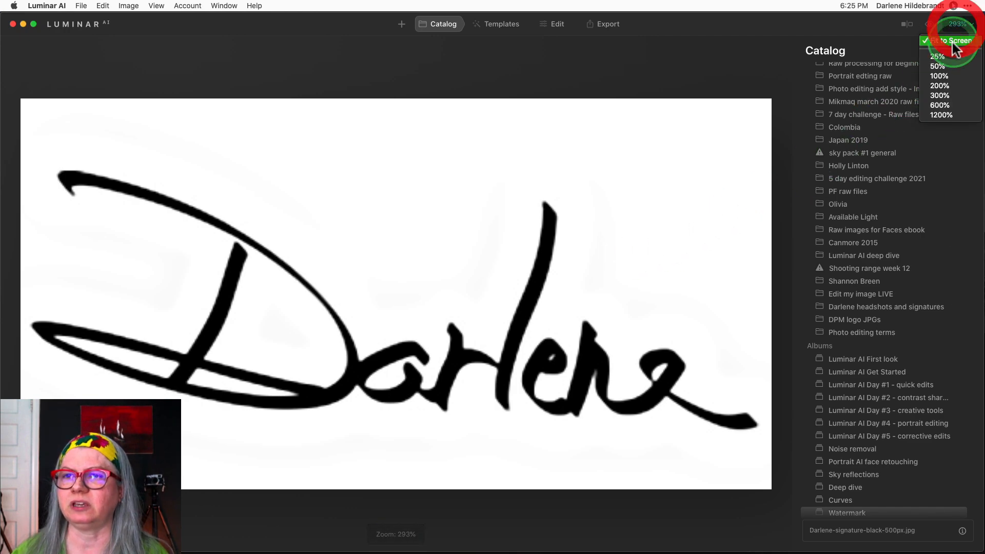
click(950, 75)
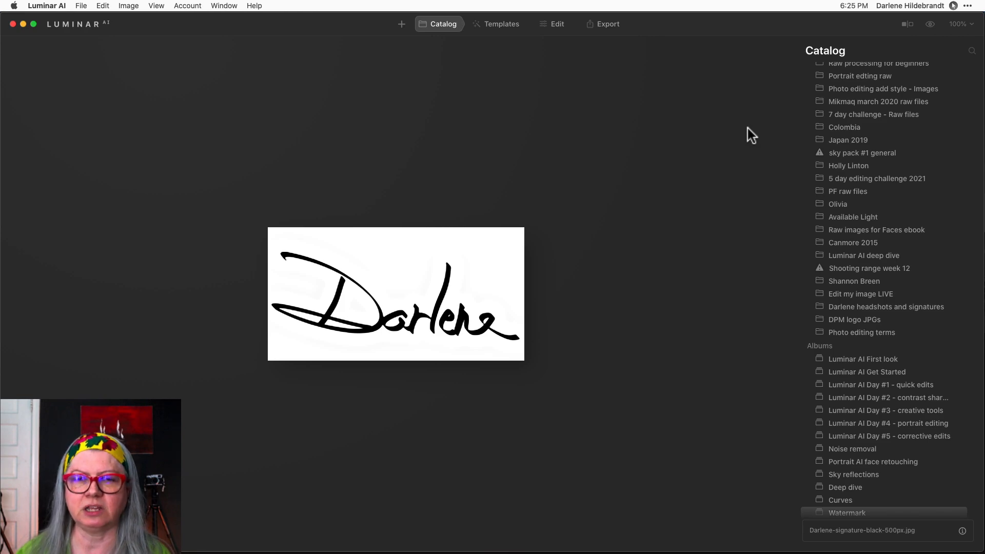
Step: Try increasing the black signature JPG's contrast by pulling the white and black points inward in the Light tool's Curves
click(557, 35)
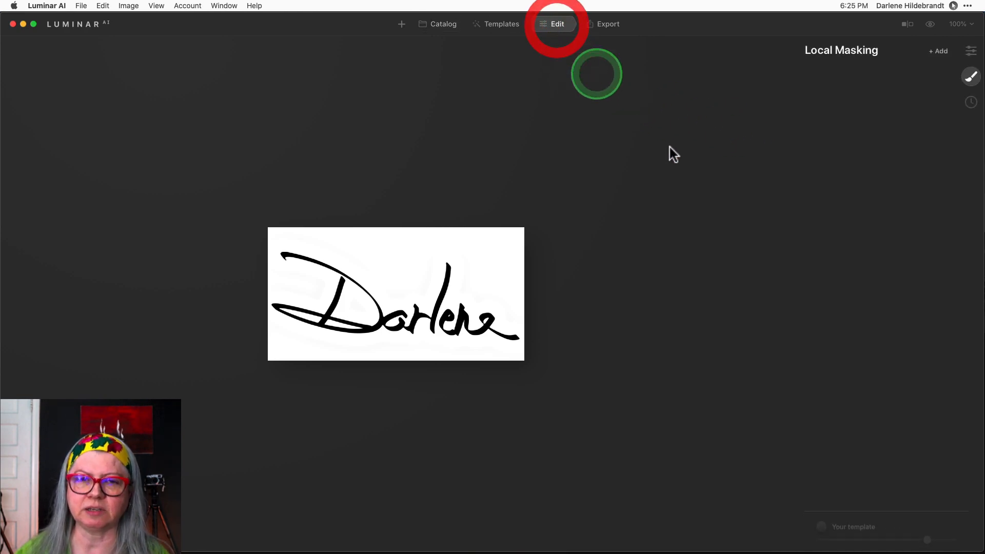
click(971, 51)
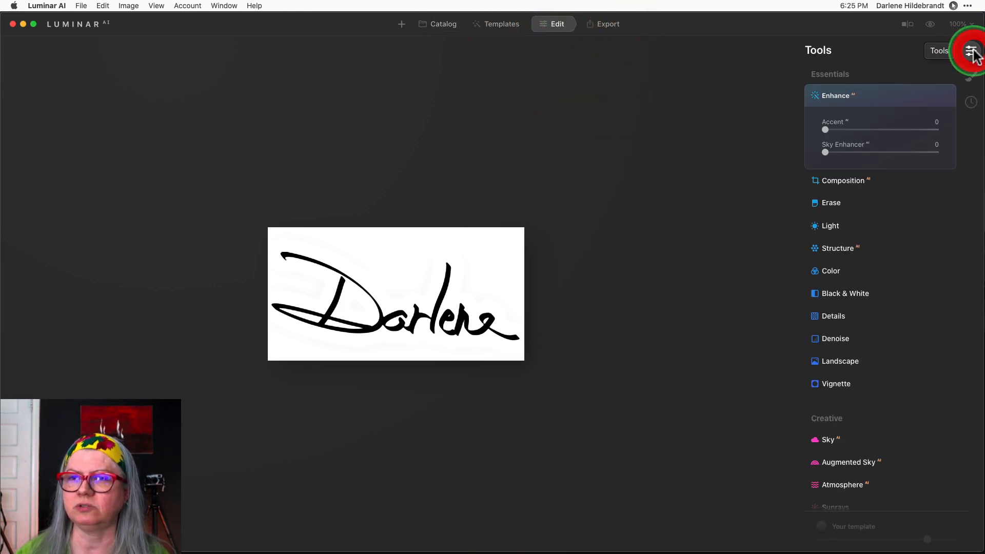
click(828, 229)
click(835, 362)
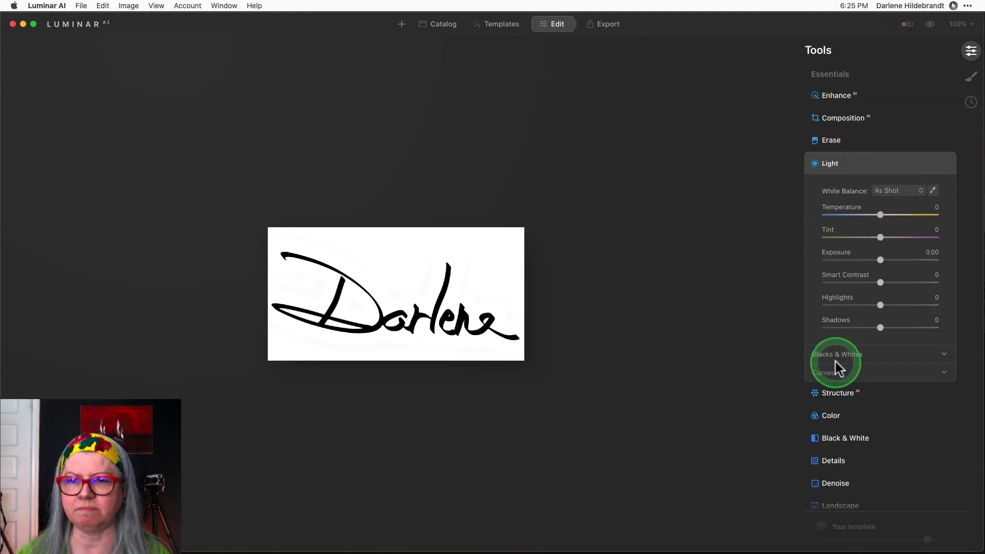
click(833, 373)
scroll(854, 307, down, 3)
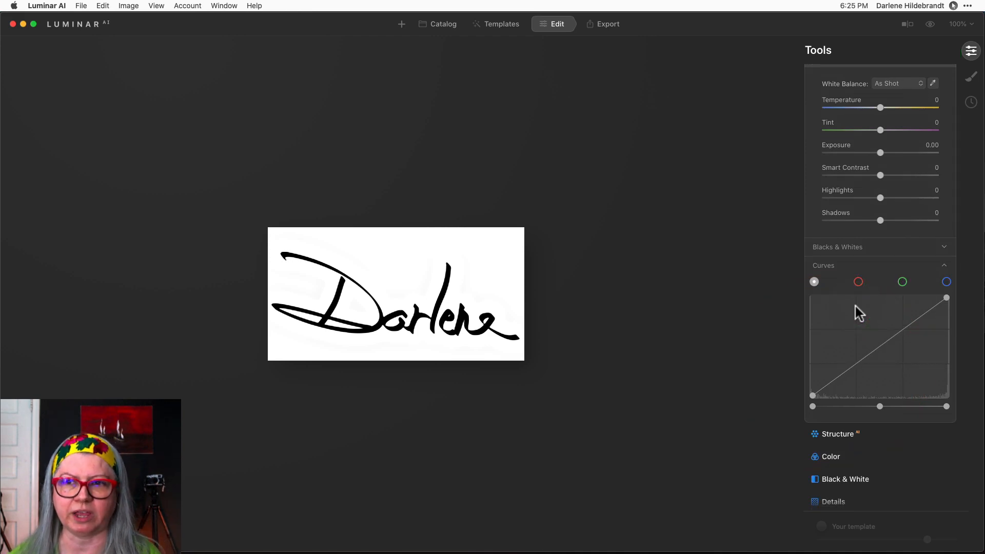
drag(807, 379, 854, 398)
scroll(888, 355, up, 3)
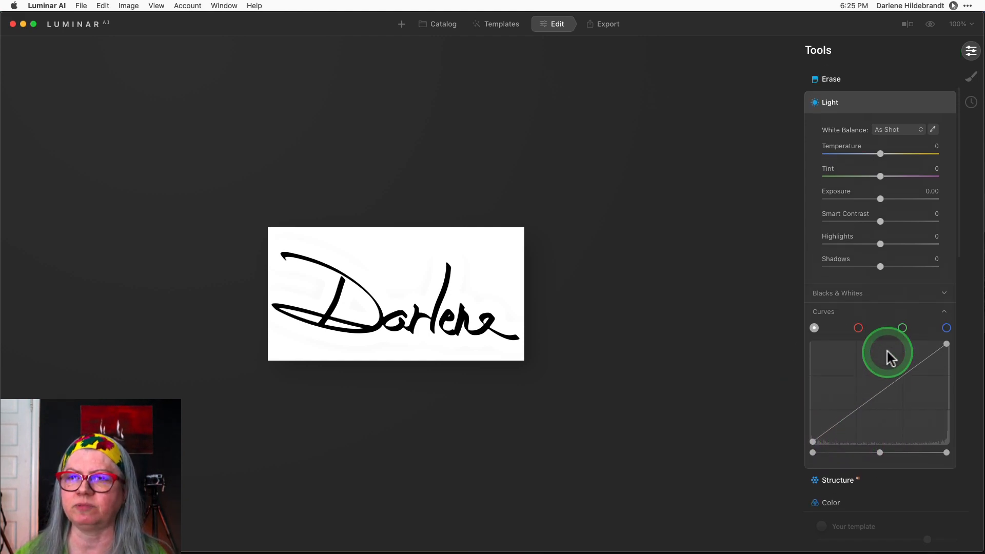
scroll(867, 359, down, 2)
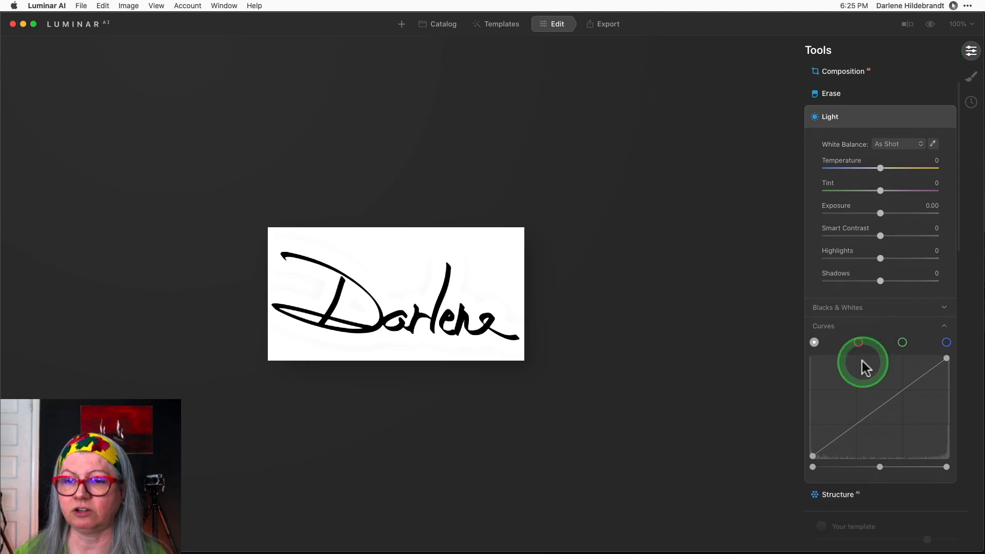
scroll(942, 335, up, 1)
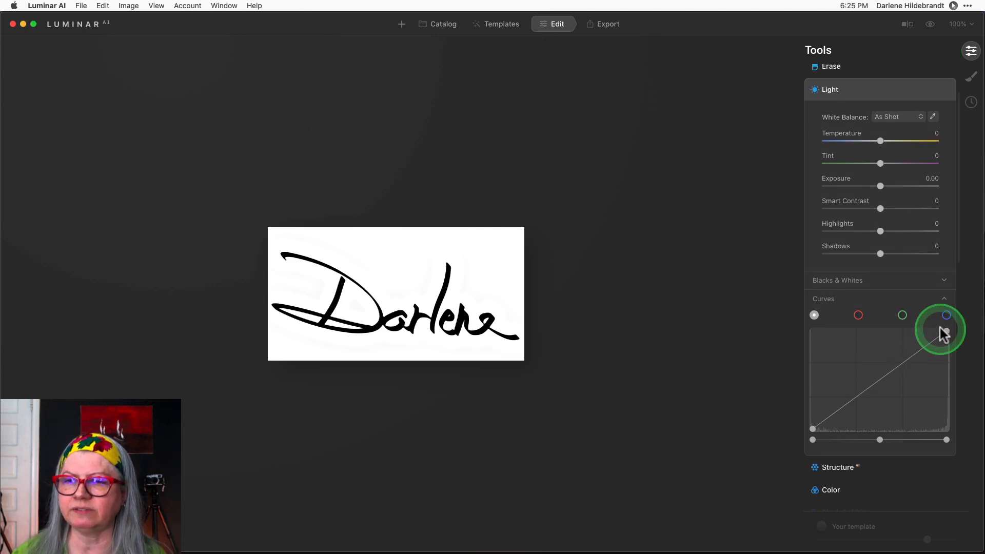
drag(947, 332, 916, 329)
drag(809, 430, 839, 429)
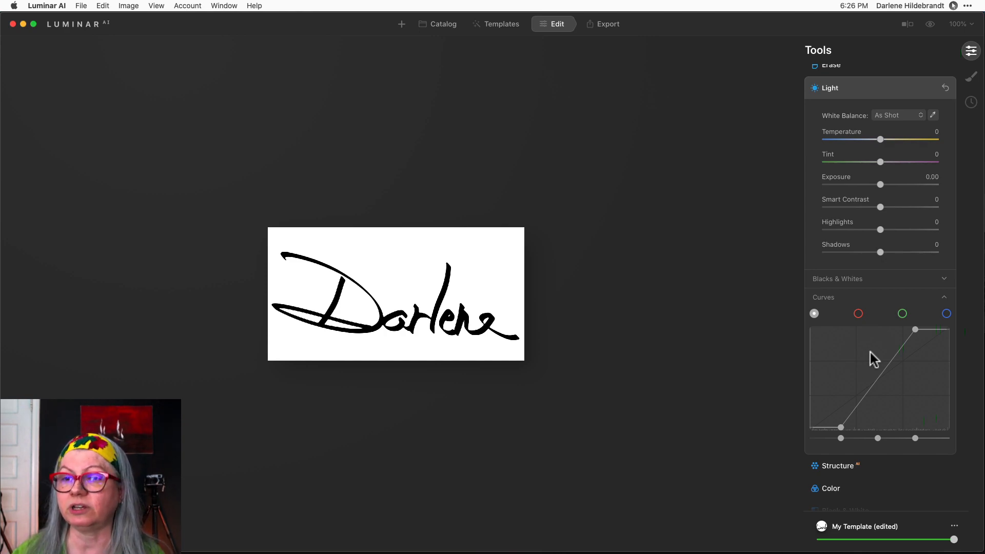
Step: Invert the Light curve, with its black point raised to maximum and its white point lowered to minimum, for a white signature on black
drag(915, 330, 946, 329)
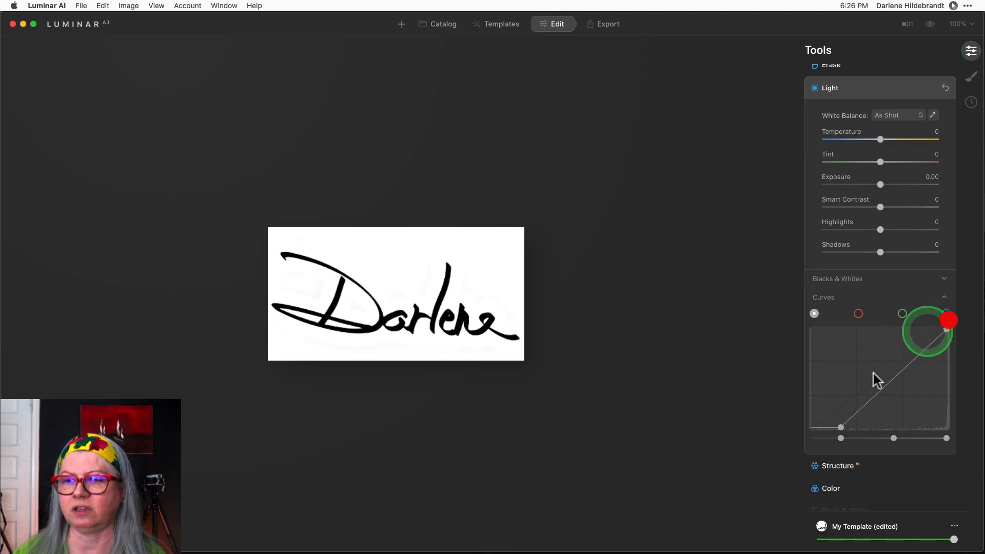
mouse_move(840, 428)
mouse_down()
mouse_move(810, 429)
mouse_move(803, 326)
mouse_up()
mouse_move(928, 330)
mouse_down()
mouse_move(946, 331)
mouse_move(947, 430)
mouse_up()
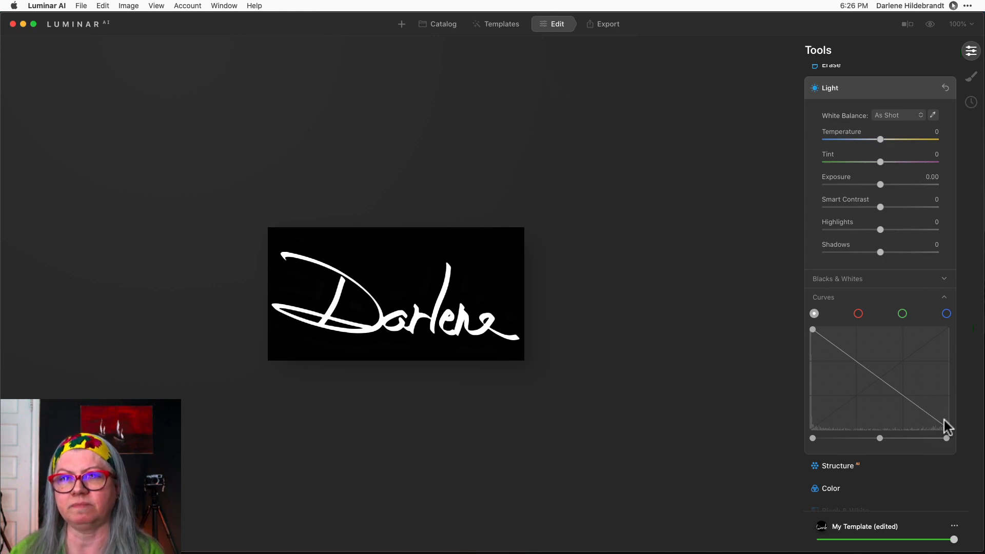
Step: Review the Save to Disk options for the inverted signature, keep sRGB, choose JPEG as the format, and cancel the export
click(610, 24)
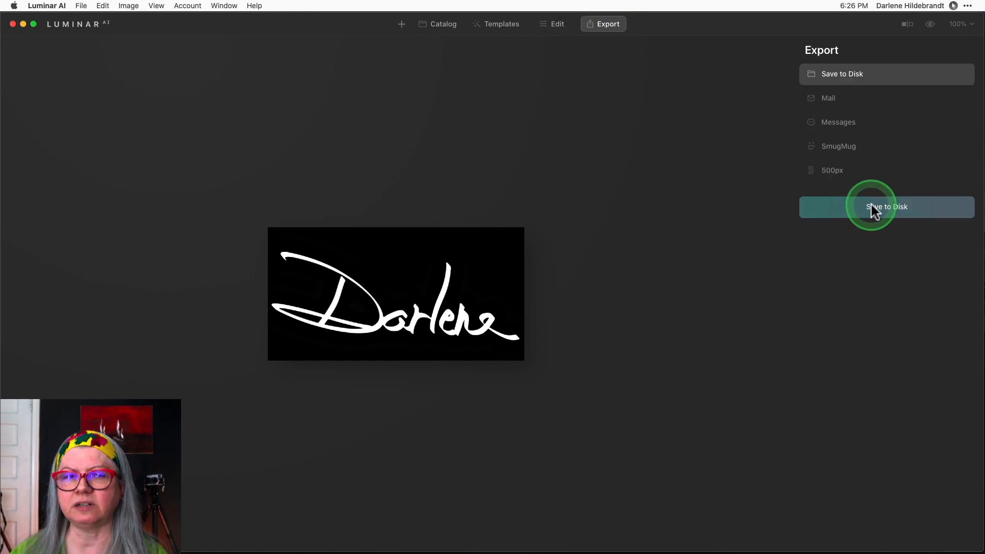
click(870, 205)
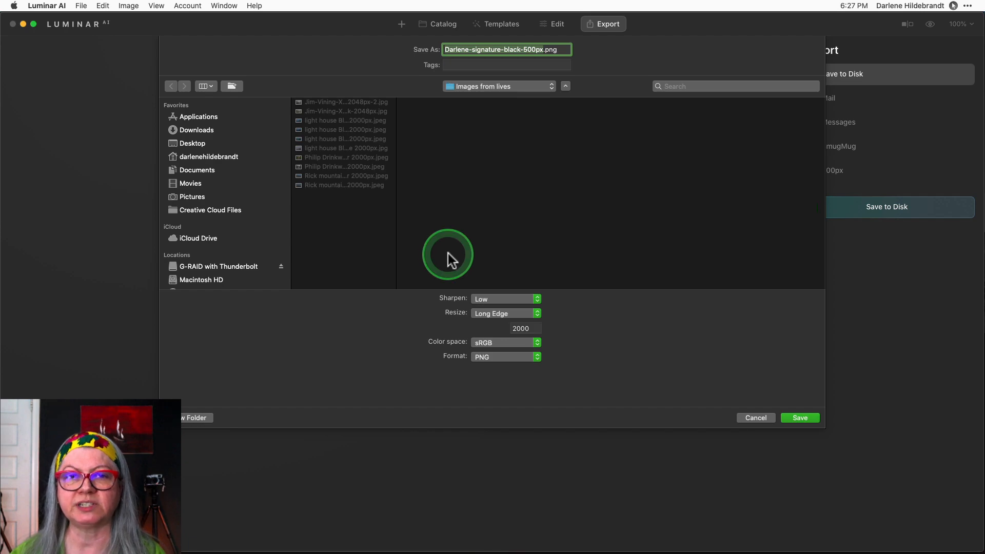
click(503, 355)
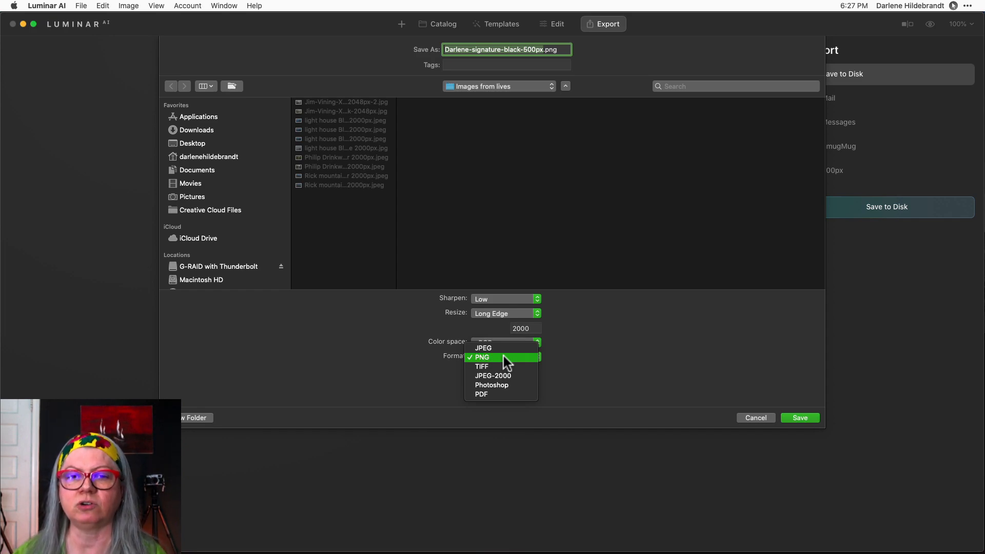
click(580, 356)
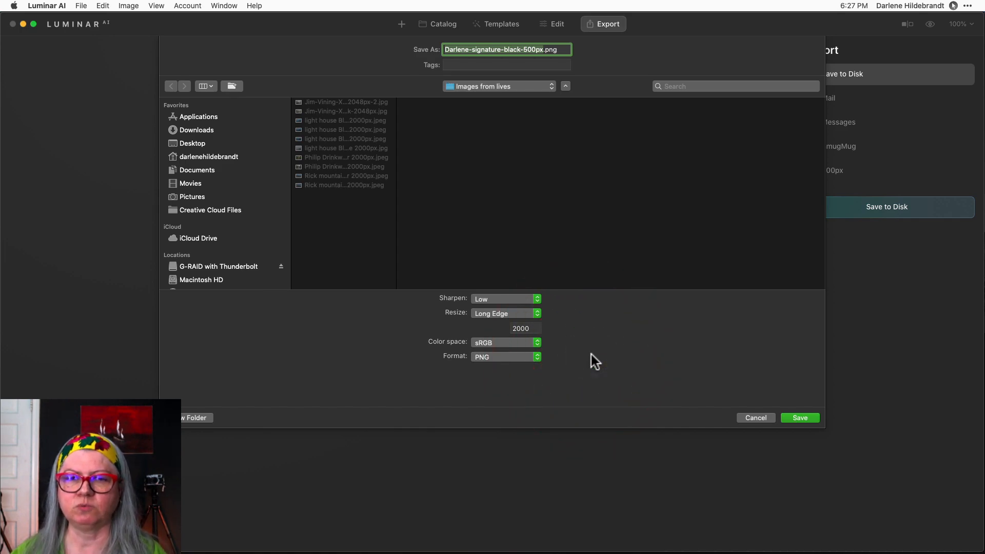
click(482, 342)
click(485, 341)
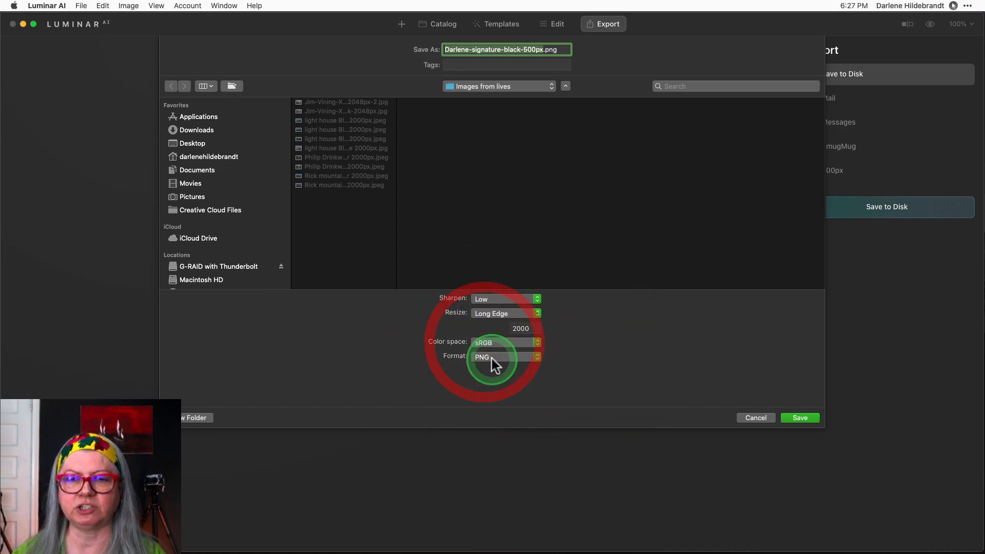
click(491, 358)
click(531, 350)
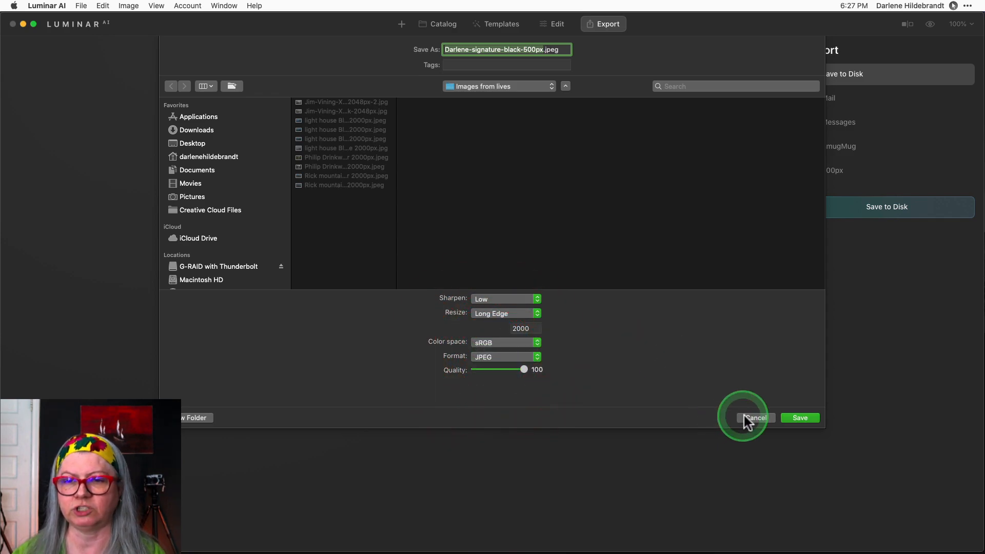
click(744, 416)
Step: Reopen the inverted signature for editing, restore its straight curve for black on white, and return to the catalog
click(438, 25)
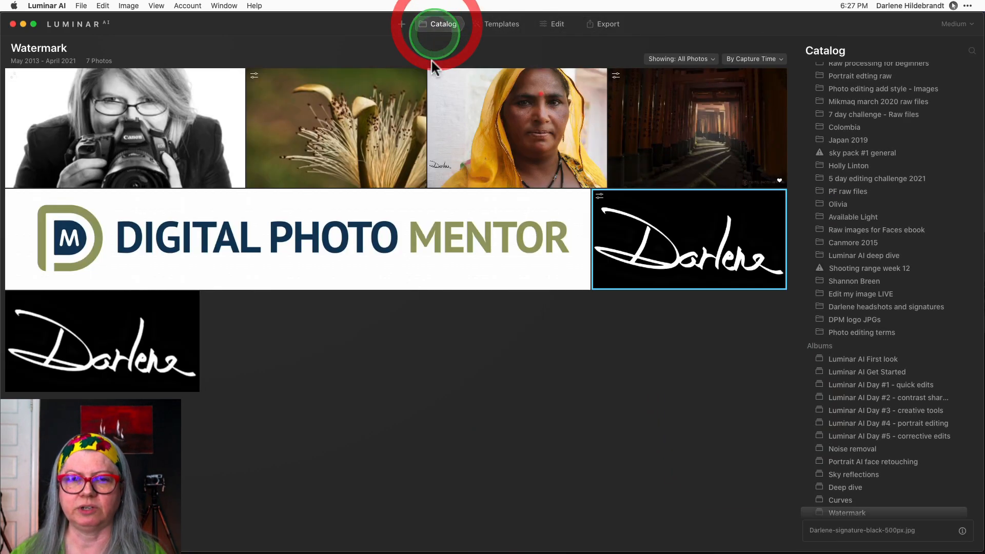
click(559, 26)
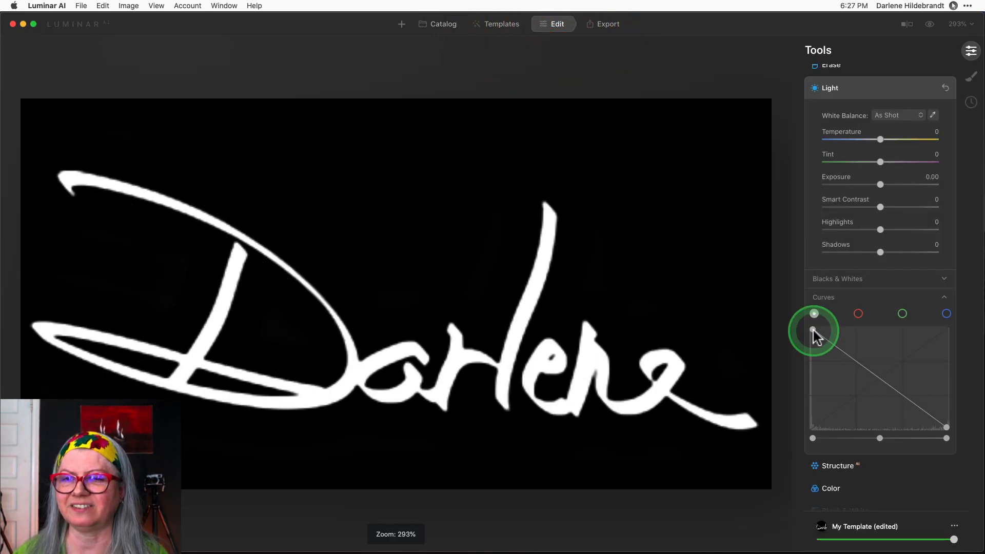
drag(812, 329, 811, 445)
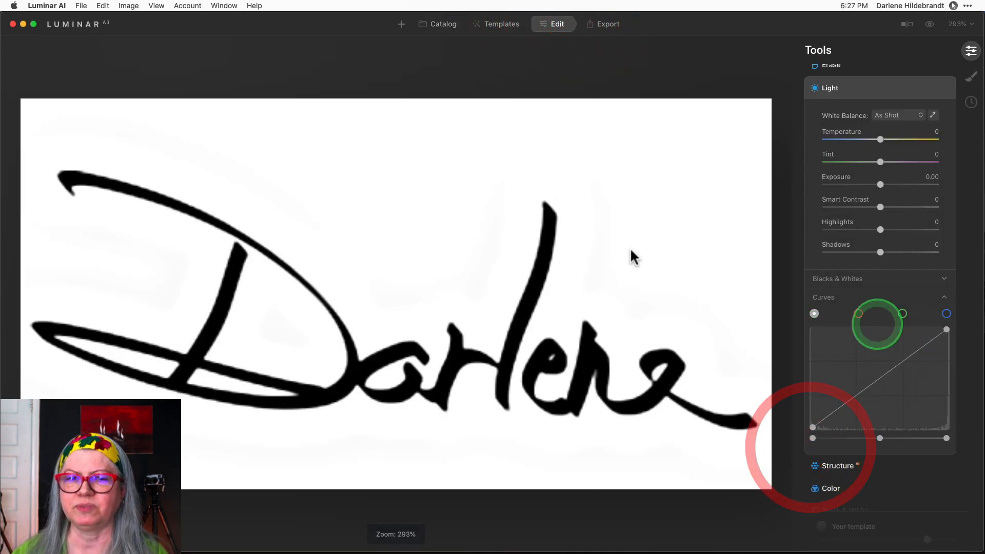
click(437, 25)
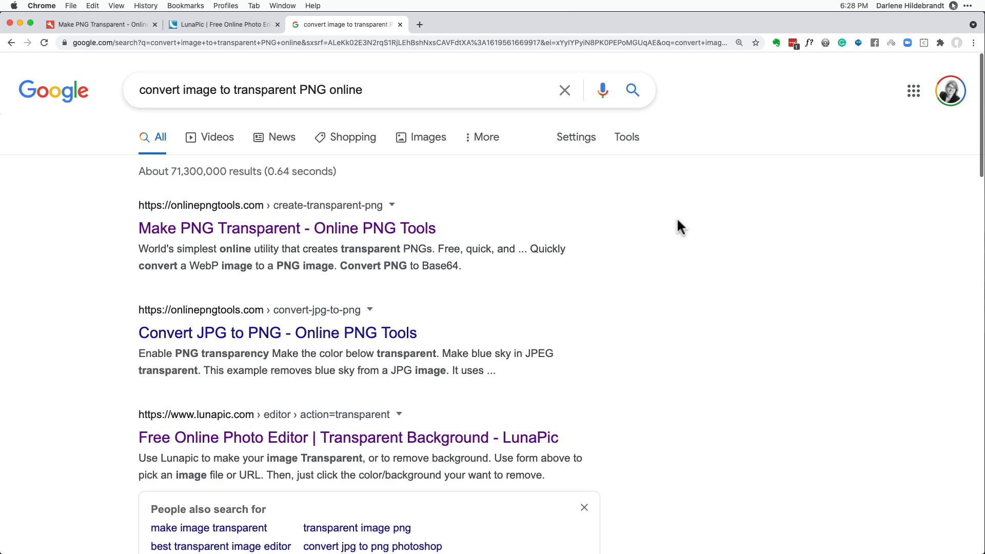
Step: In Chrome, highlight the search "convert image to transparent PNG online" and open the Online PNG Tools transparency creator page
click(677, 215)
drag(391, 97, 141, 97)
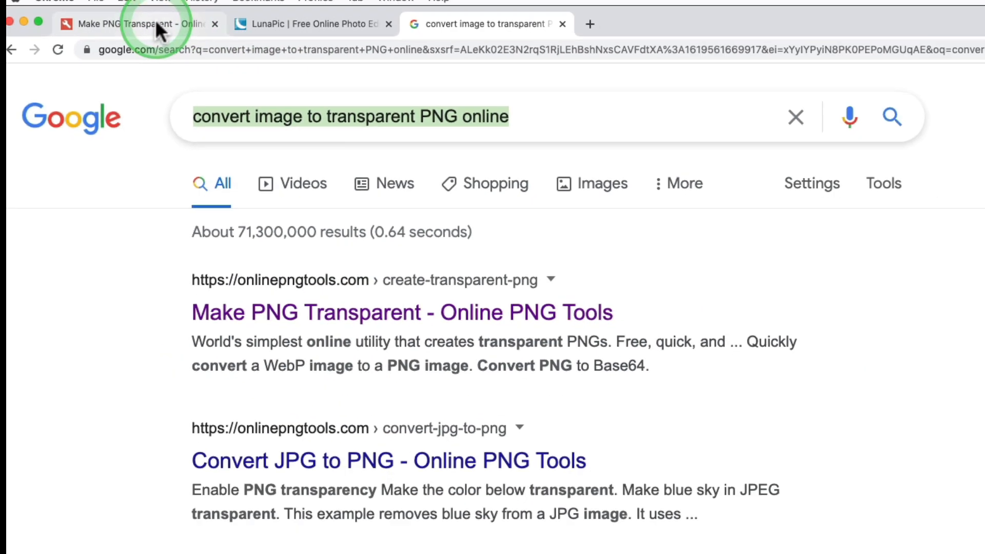
click(156, 23)
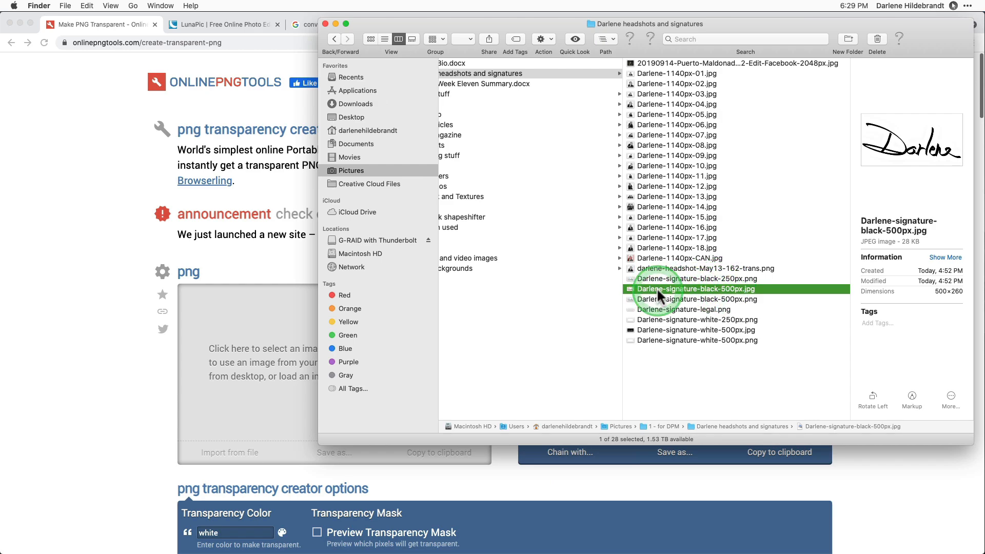
Step: In Finder, preview the 500 px black signature JPG and browse the headshots from 1140px-17 back to 1140px-13
key(space)
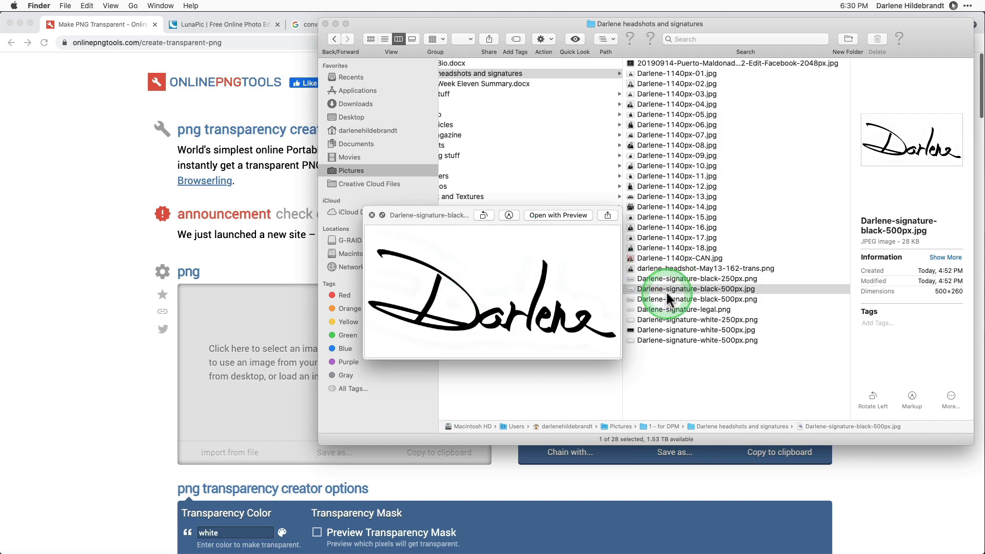
key(space)
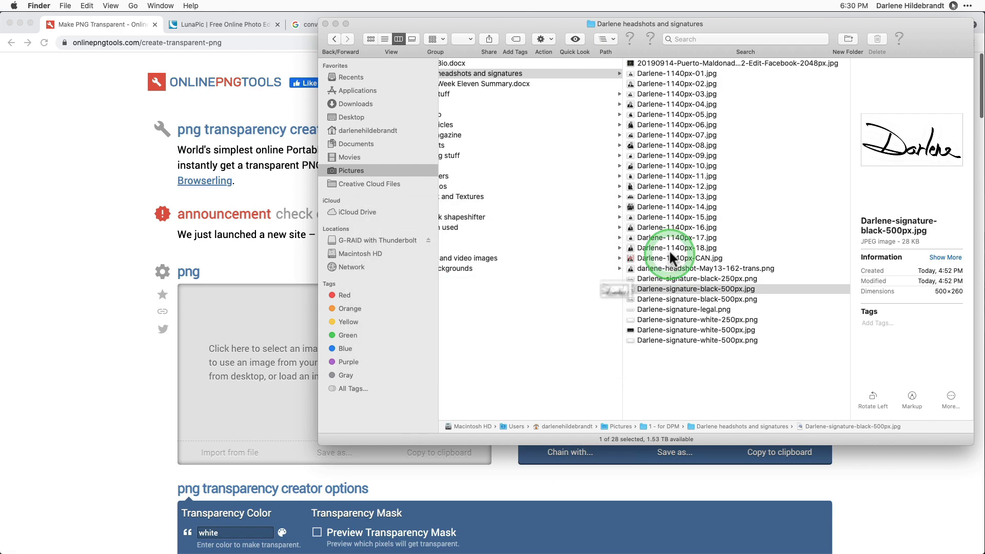
click(660, 248)
key(space)
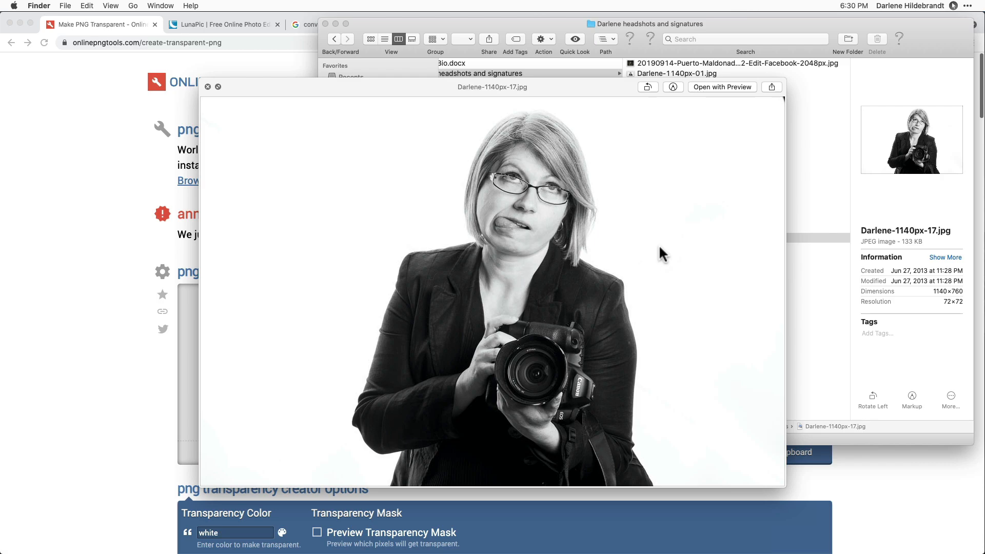
key(Up)
key(Up)
key(Up)
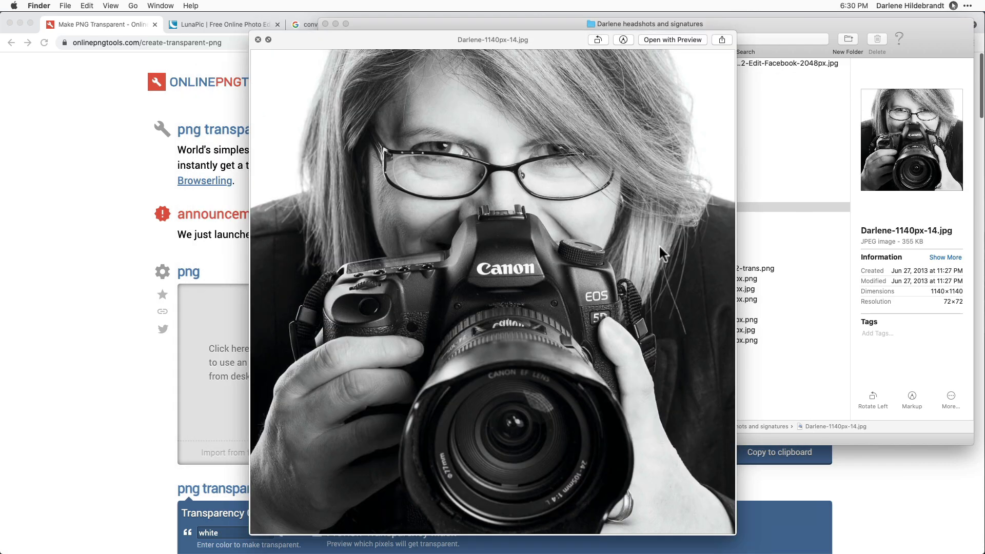
key(Up)
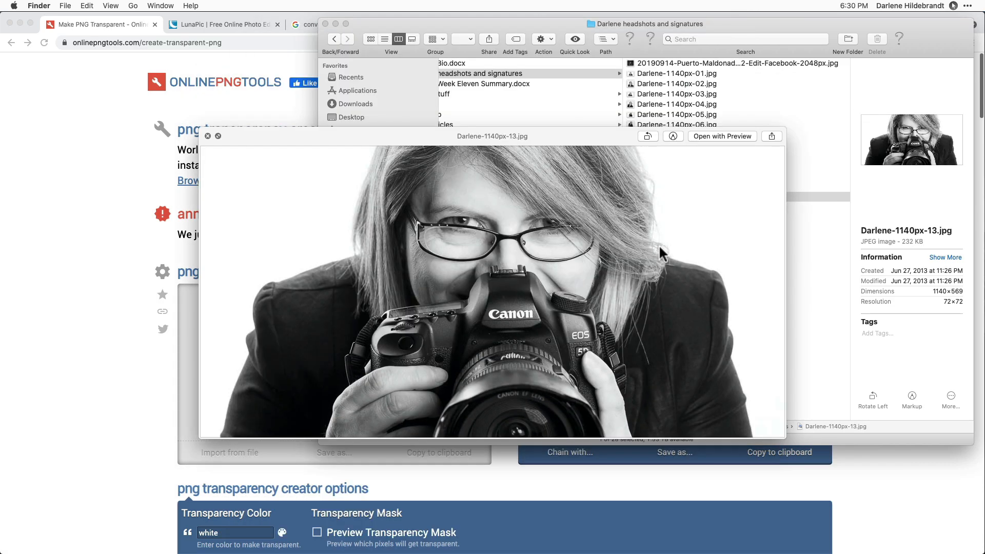
click(660, 244)
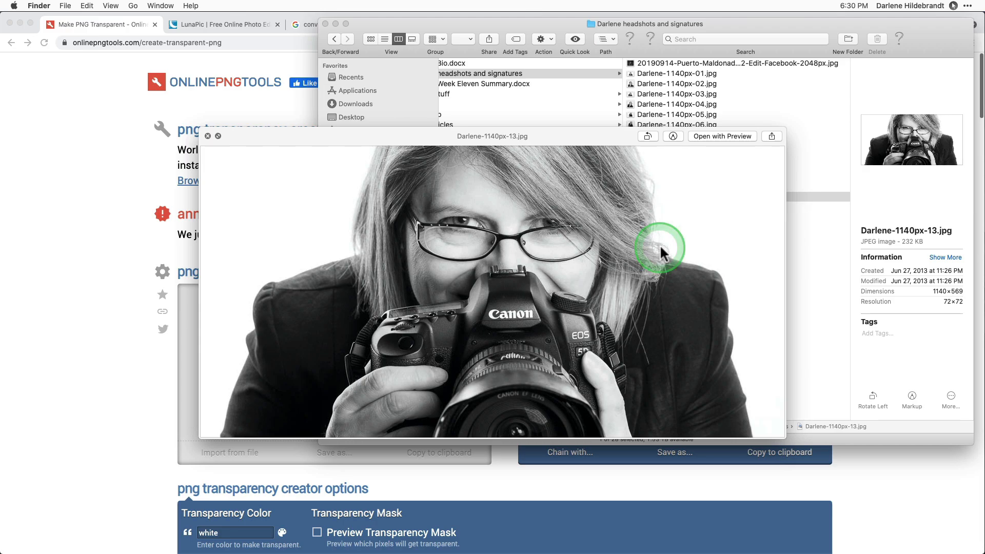
click(744, 299)
click(713, 199)
click(246, 211)
click(671, 189)
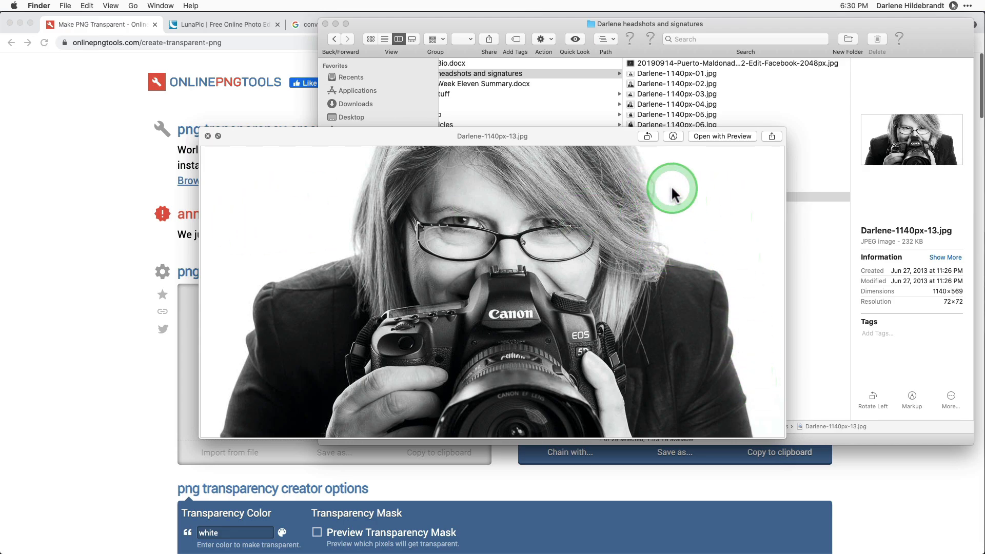
key(space)
Step: Load the 1140px-13 headshot JPG into the PNG transparency creator and set the similar color tone match for white to 3 percent
drag(675, 196, 260, 359)
click(104, 267)
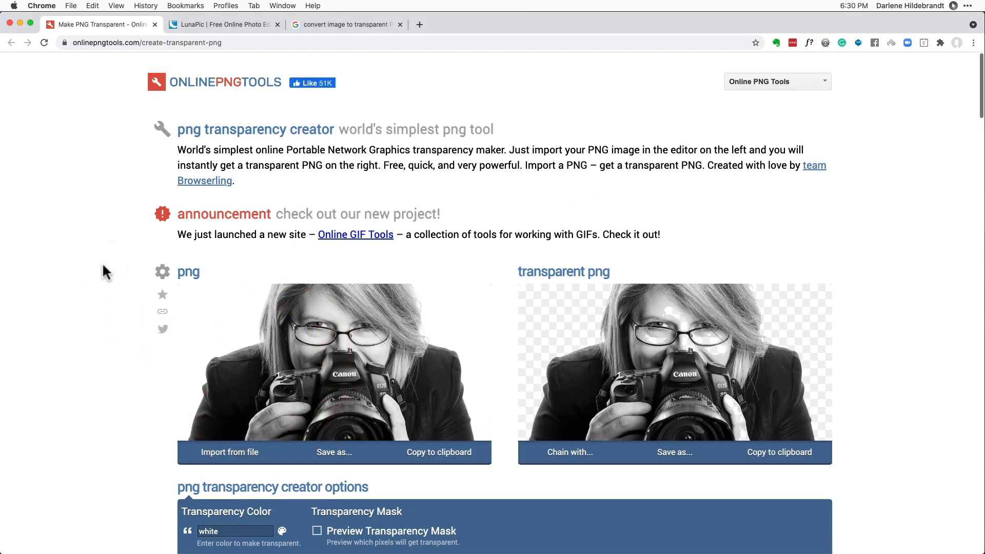
scroll(102, 262, down, 5)
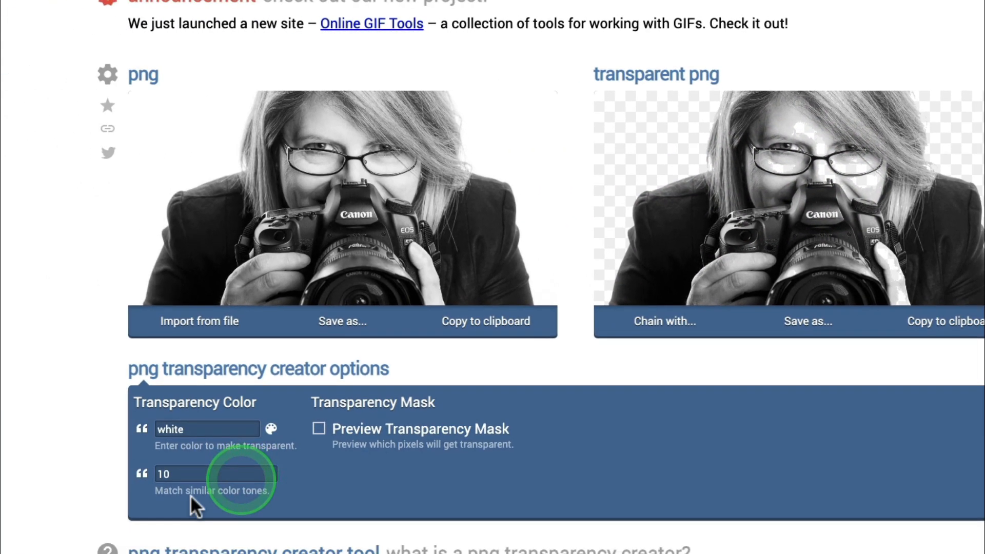
click(156, 472)
double_click(155, 472)
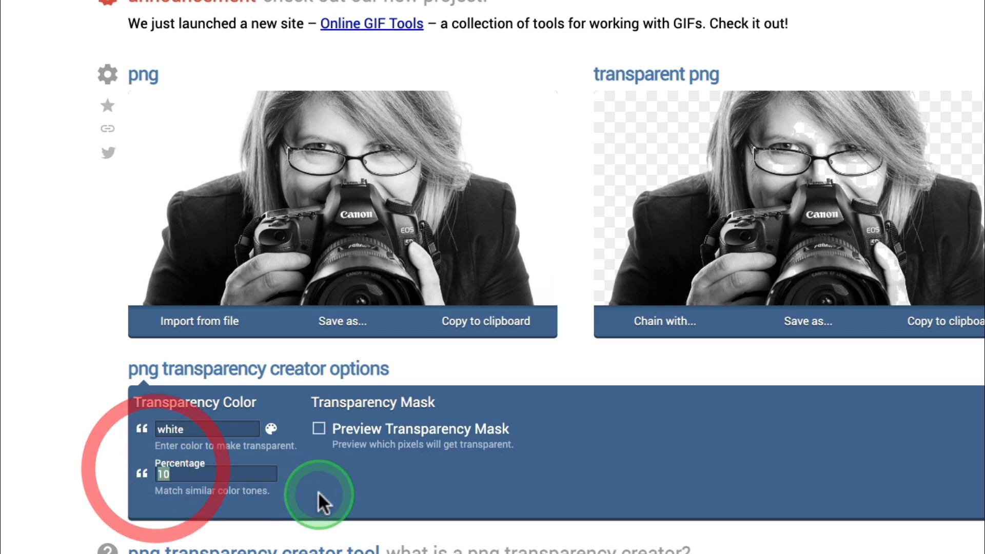
text(3)
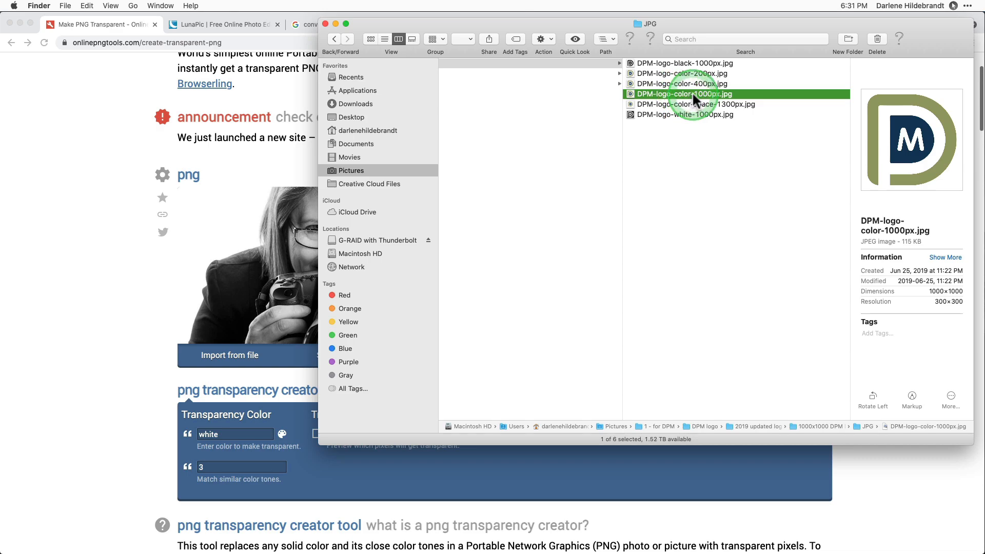
Step: Load DPM-logo-color-1000px.jpg into the PNG transparency creator, and upload the same color logo to LunaPic
click(623, 92)
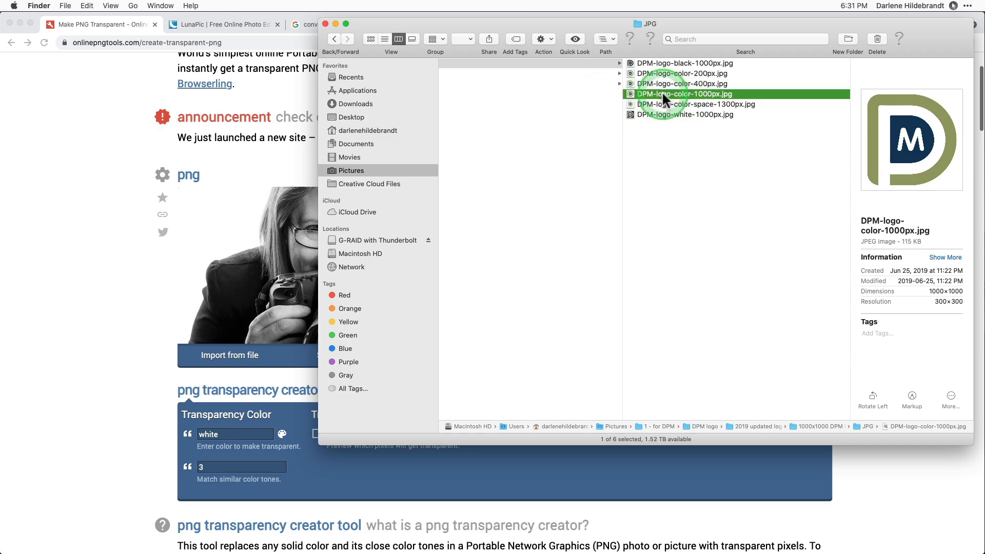
drag(662, 90, 274, 245)
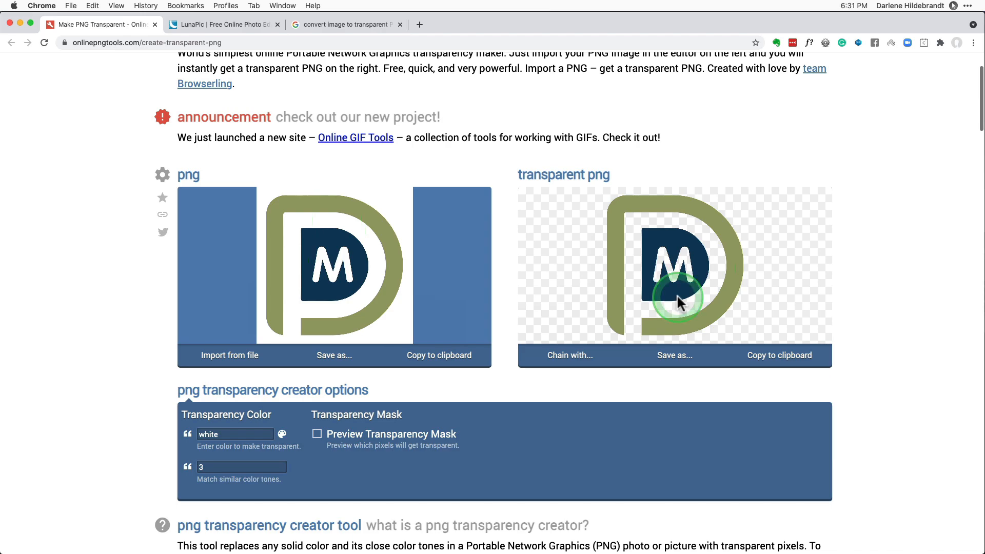
click(217, 22)
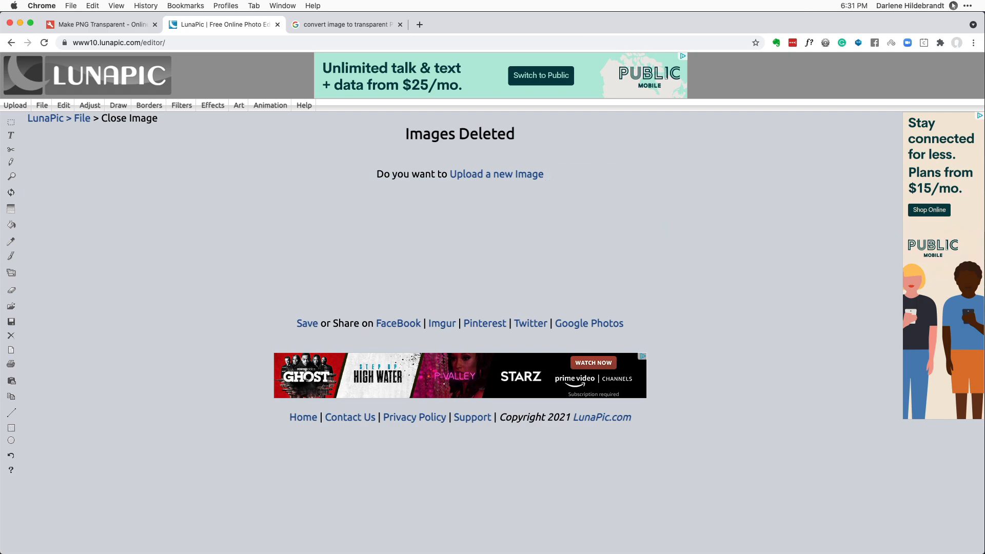
click(469, 175)
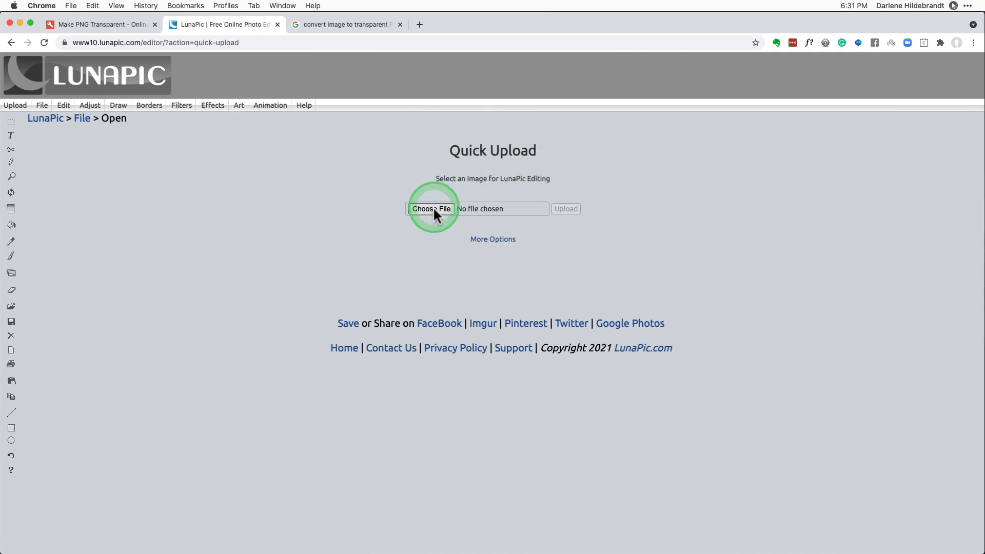
click(431, 209)
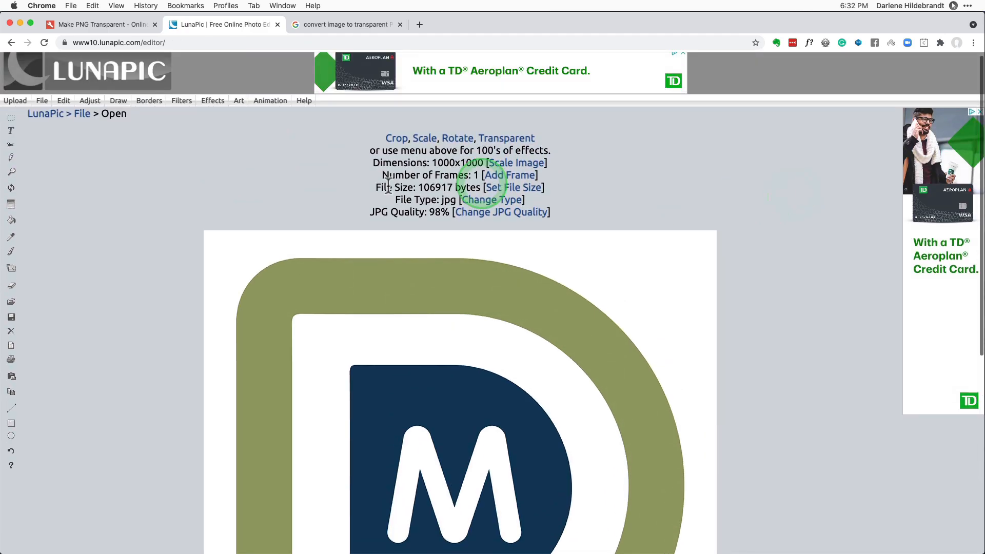
Step: Make the white area around the logo transparent with LunaPic's Transparent tool and check the letter M
click(491, 141)
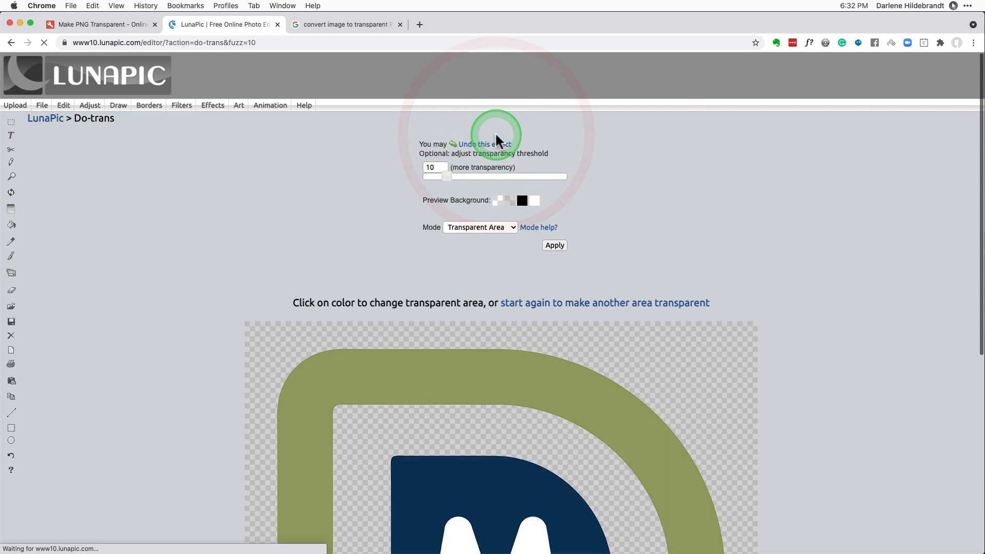
scroll(761, 222, down, 5)
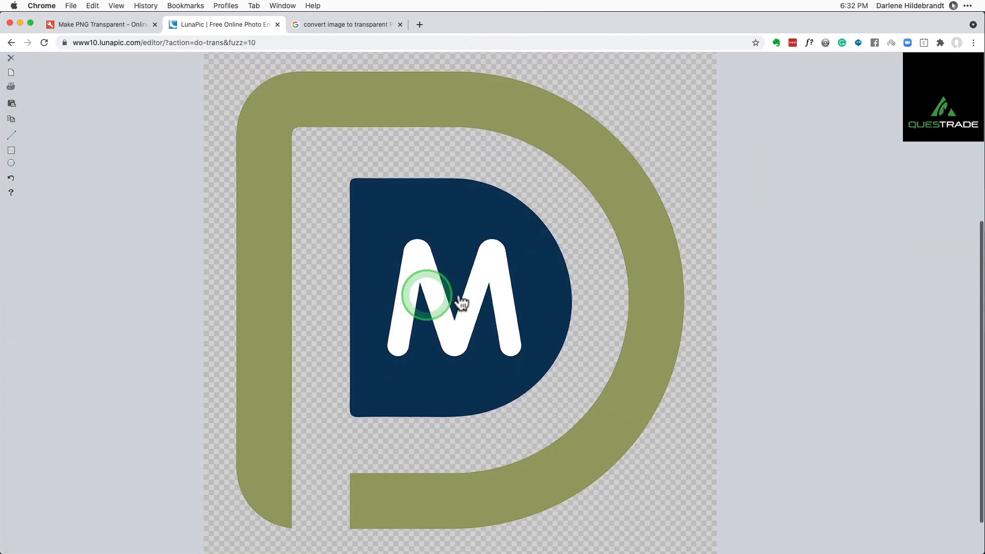
scroll(371, 282, up, 4)
scroll(372, 283, up, 2)
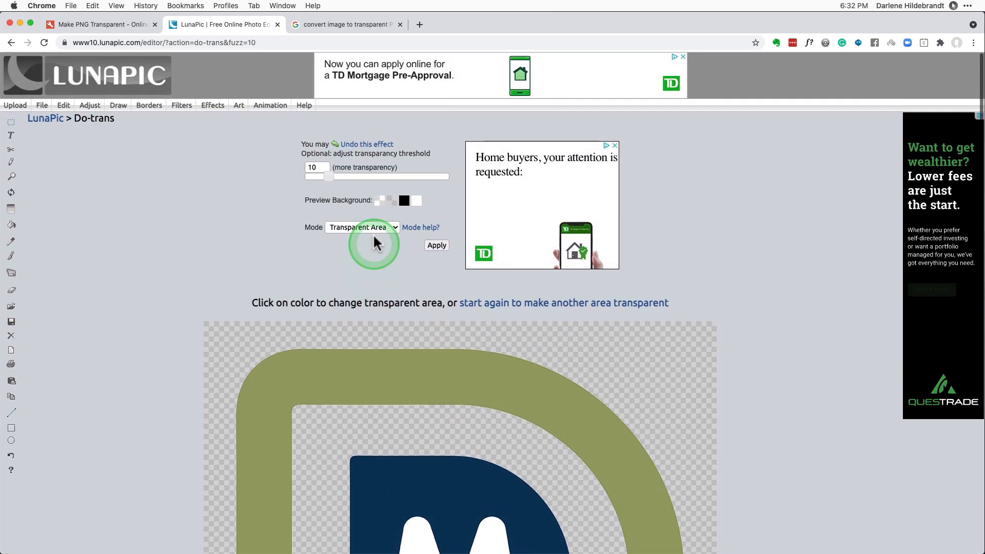
Step: Change the transparency mode to Transparent Color, apply it to the logo, and inspect the whole image
click(365, 227)
click(370, 237)
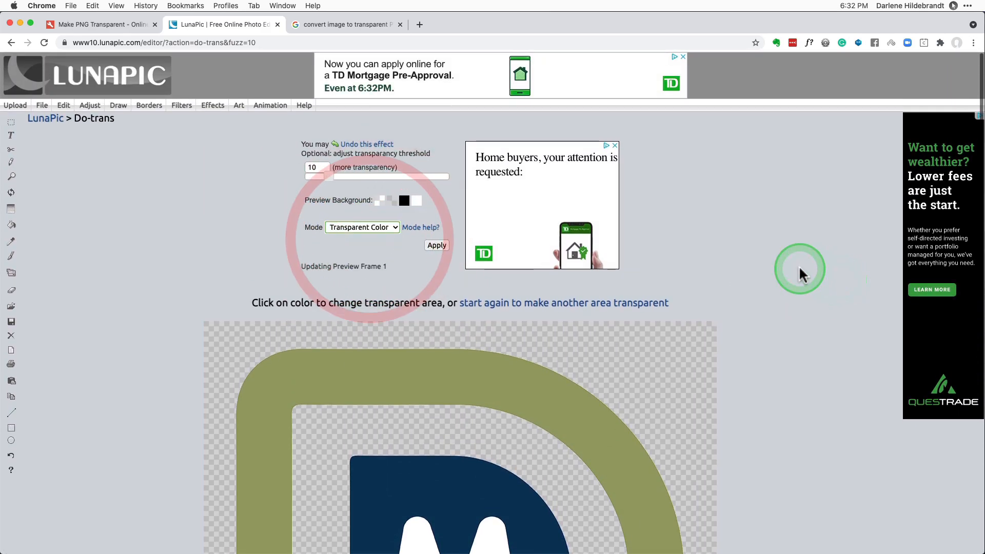
click(436, 245)
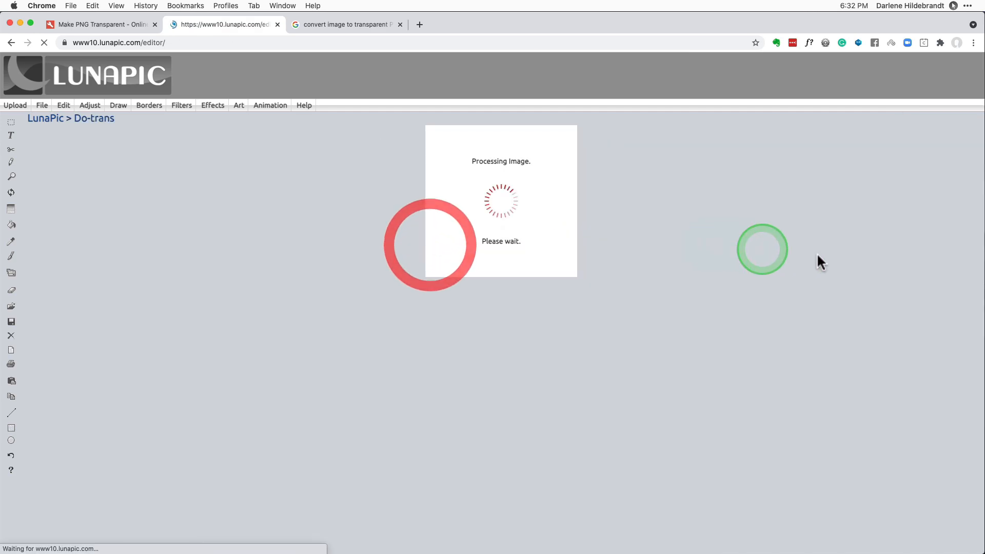
scroll(820, 251, down, 3)
scroll(821, 255, down, 3)
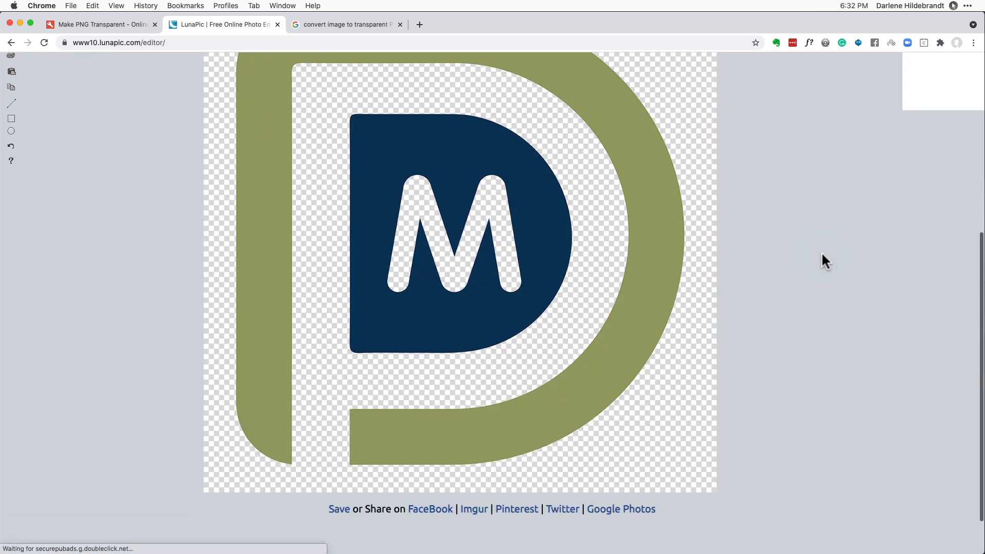
scroll(823, 260, up, 5)
scroll(822, 259, up, 3)
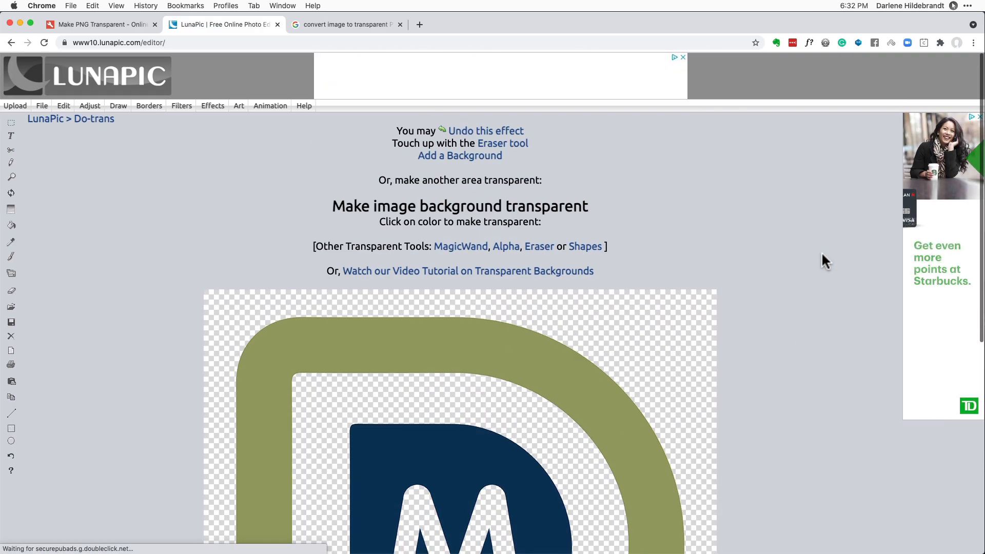
click(806, 257)
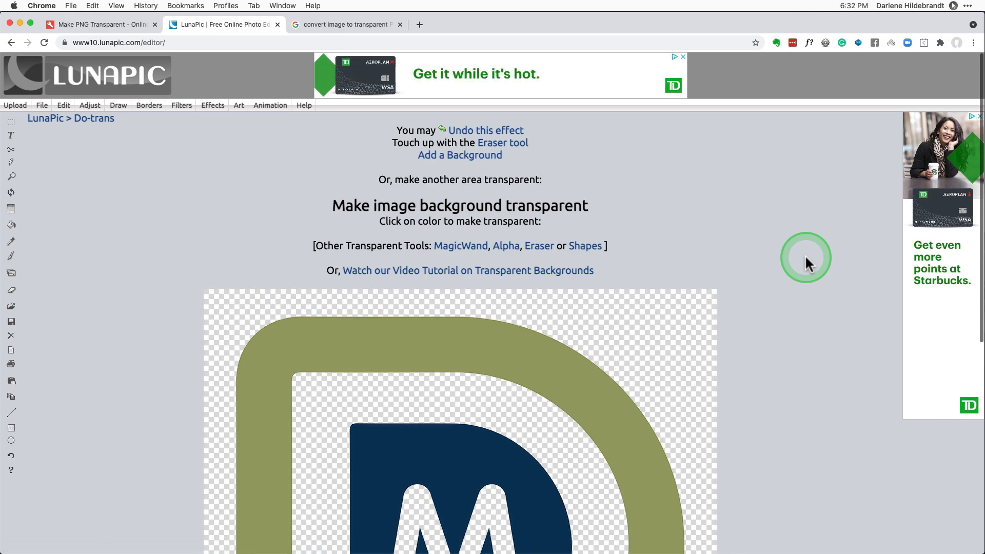
Step: Return to the Online PNG Tools page and download the transparent PNG of the color logo
click(90, 26)
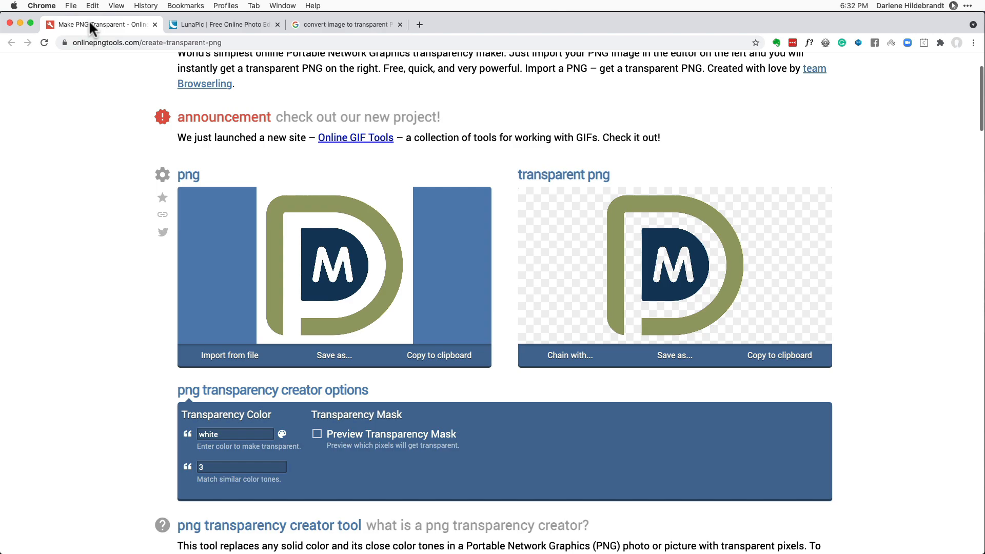
click(667, 359)
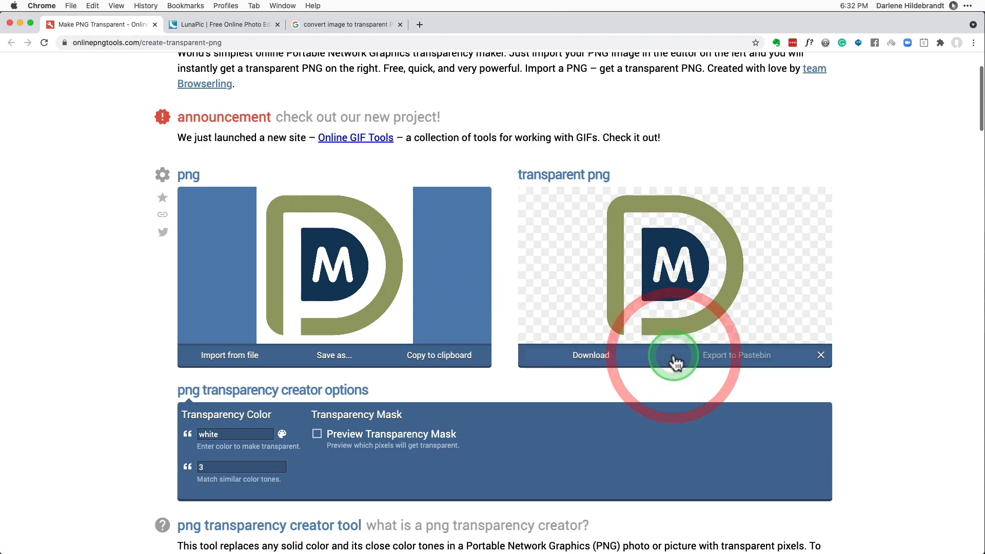
click(567, 353)
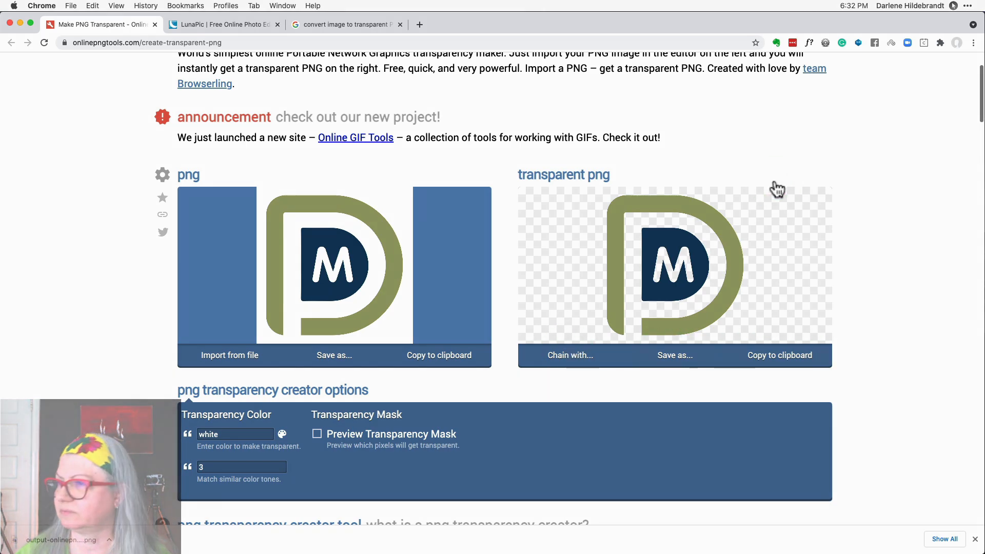
Step: Load the 500 px white signature JPG into the PNG transparency creator and make black transparent with an 80 percent color tone match
click(679, 330)
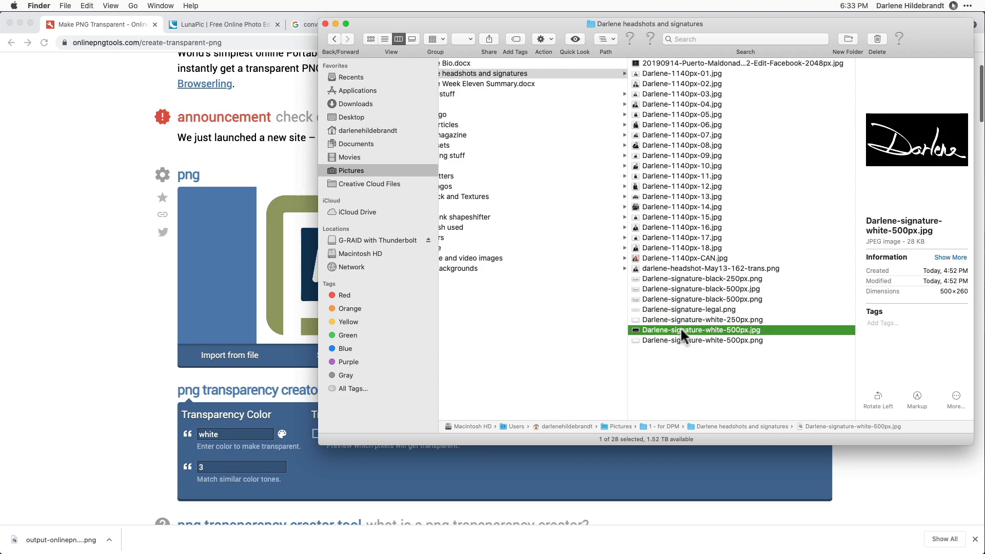
mouse_move(681, 327)
mouse_down()
mouse_move(686, 337)
mouse_move(285, 246)
mouse_up()
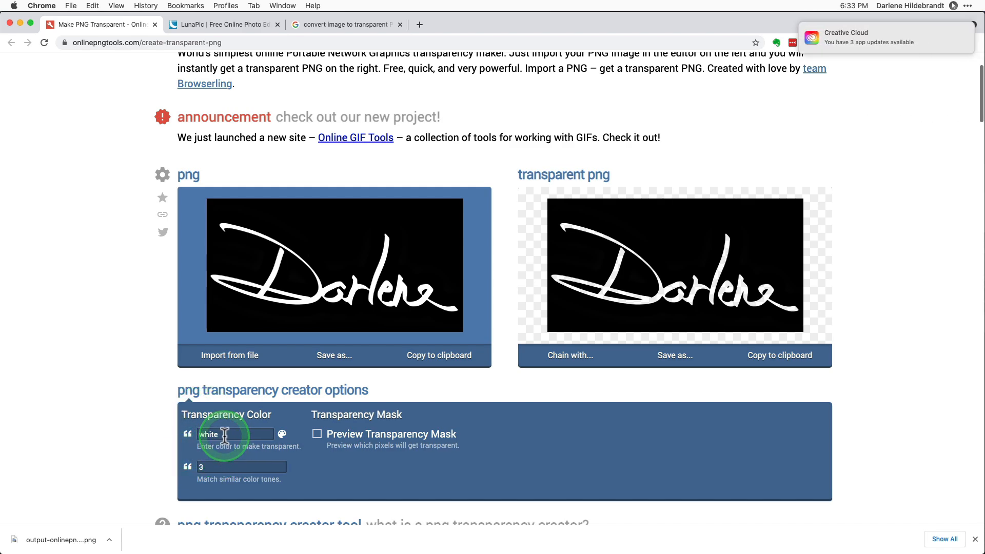
drag(225, 436, 186, 430)
text(b)
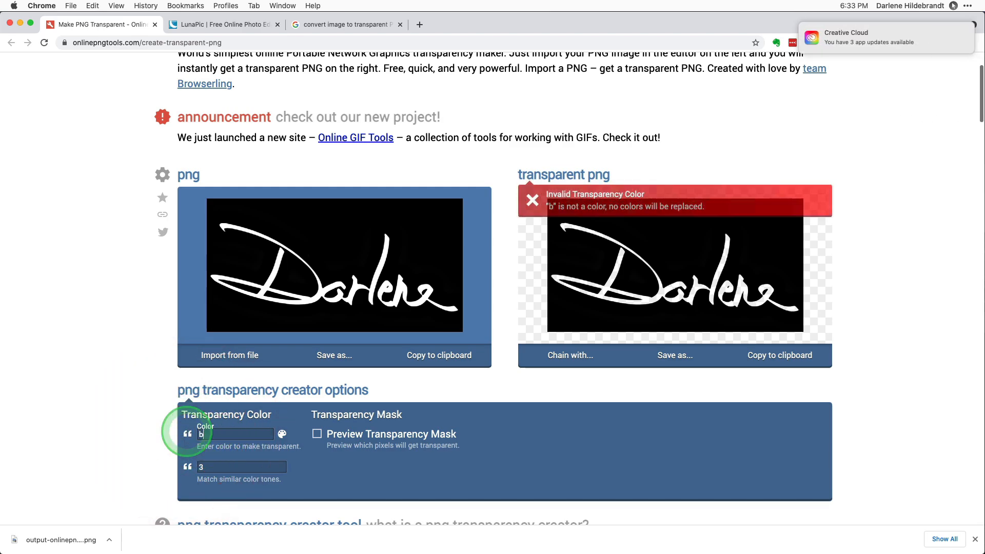
text(lack)
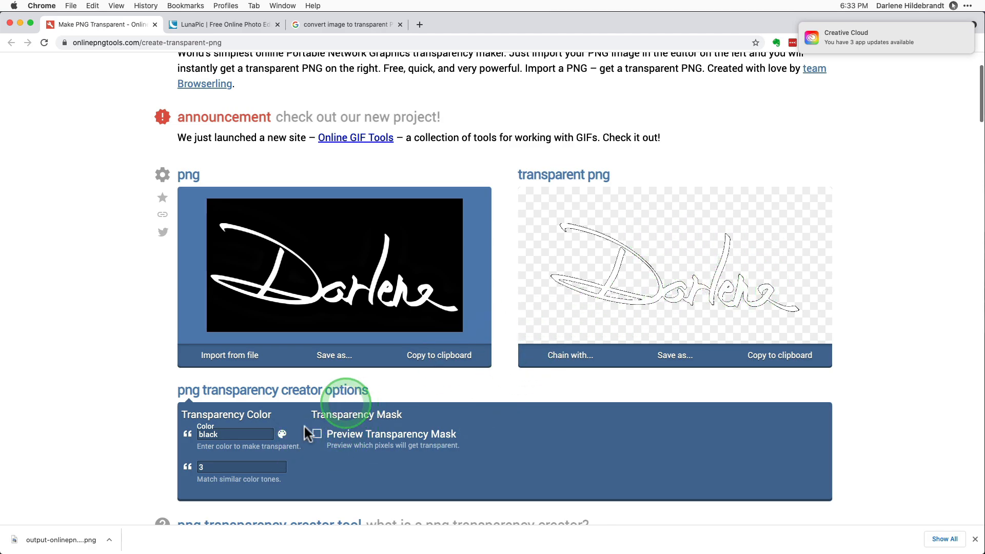
double_click(239, 467)
text(80)
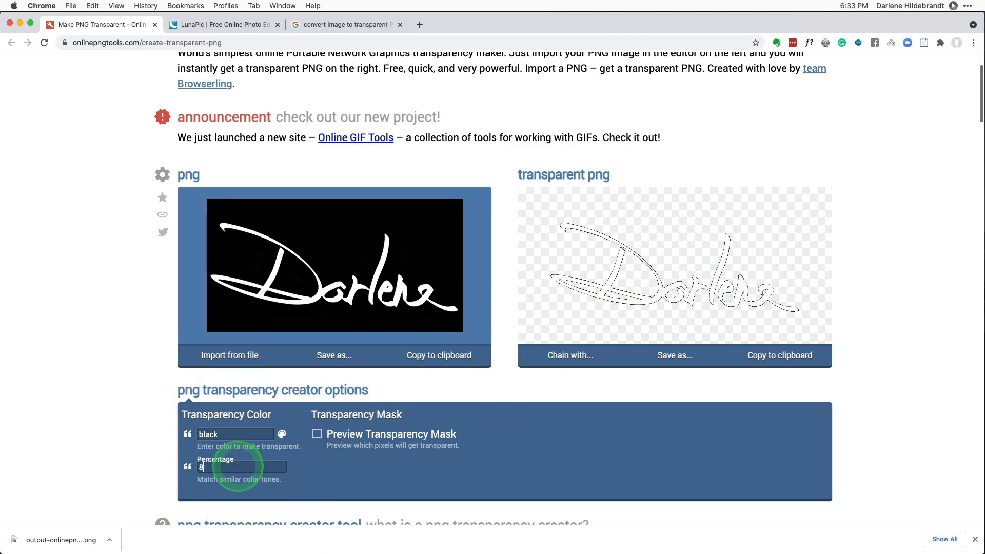